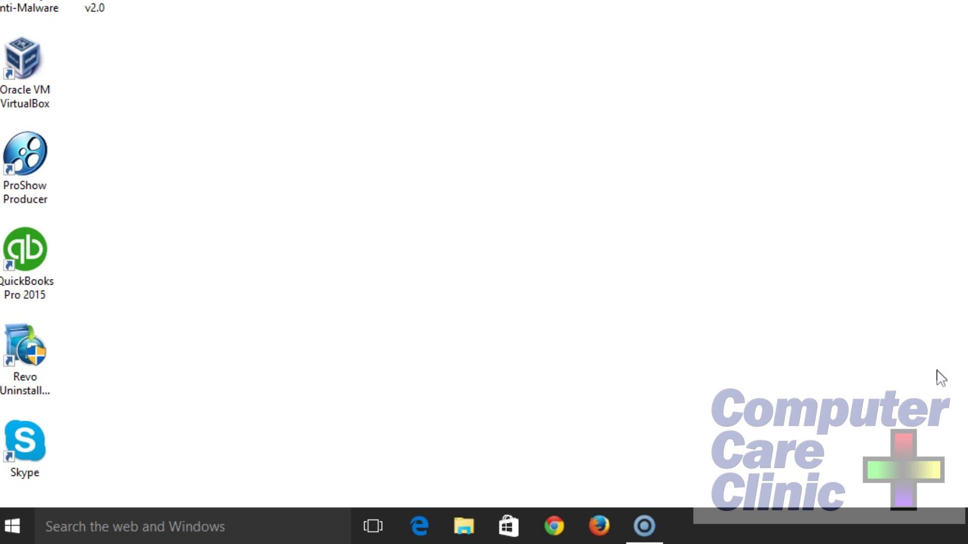
- Open the Start menu and resize the Weather tile to Large
key("super")
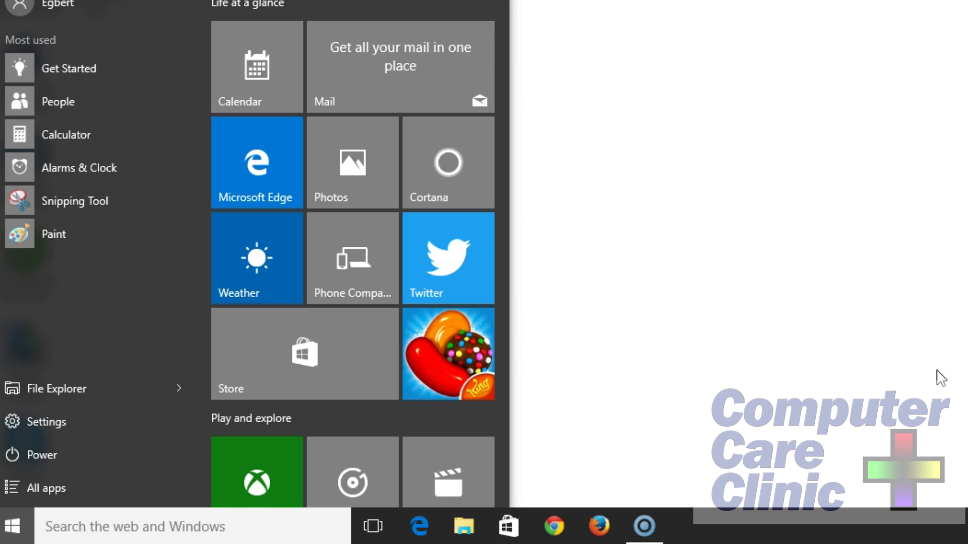
scroll(311, 214, "down", 5)
scroll(286, 186, "up", 4)
left_click_drag(286, 186, 265, 180)
right_click(265, 170)
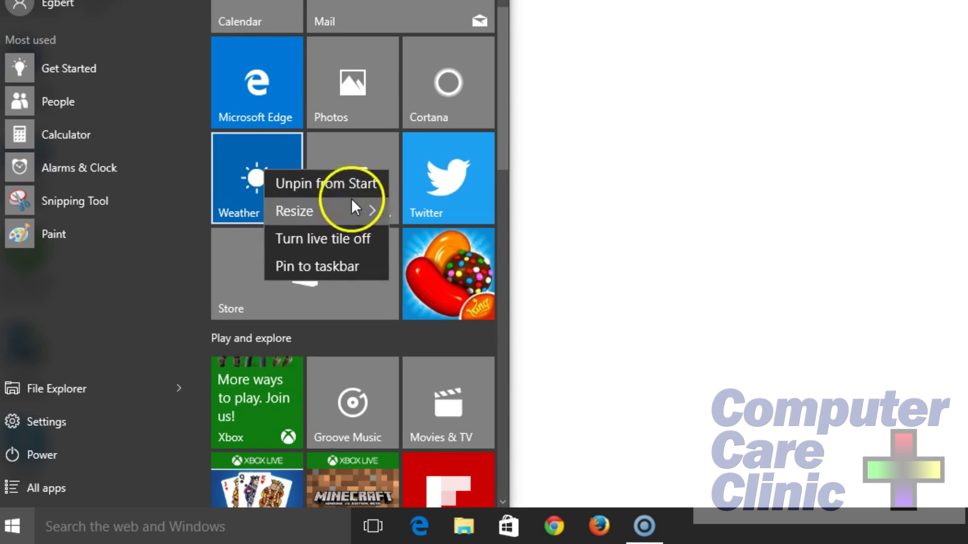
mouse_move(343, 220)
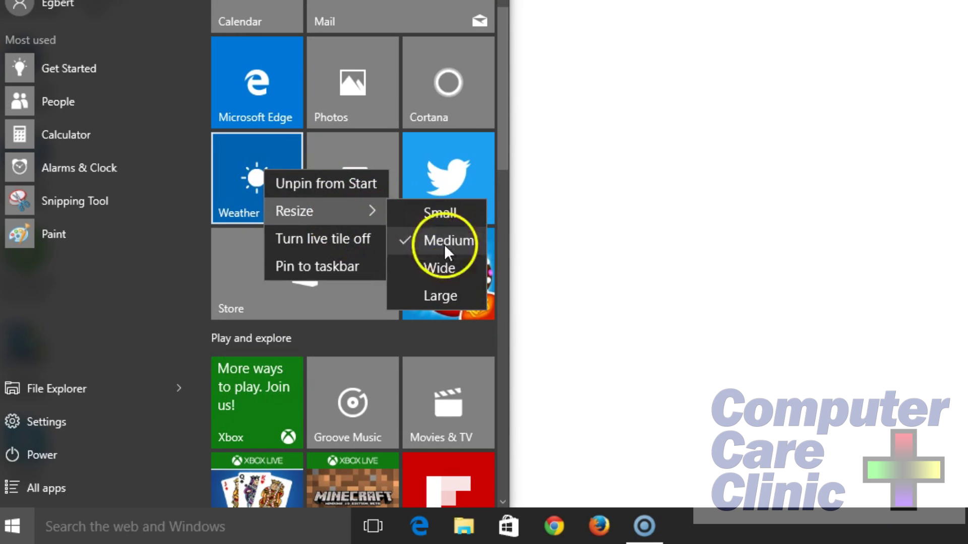
left_click(435, 297)
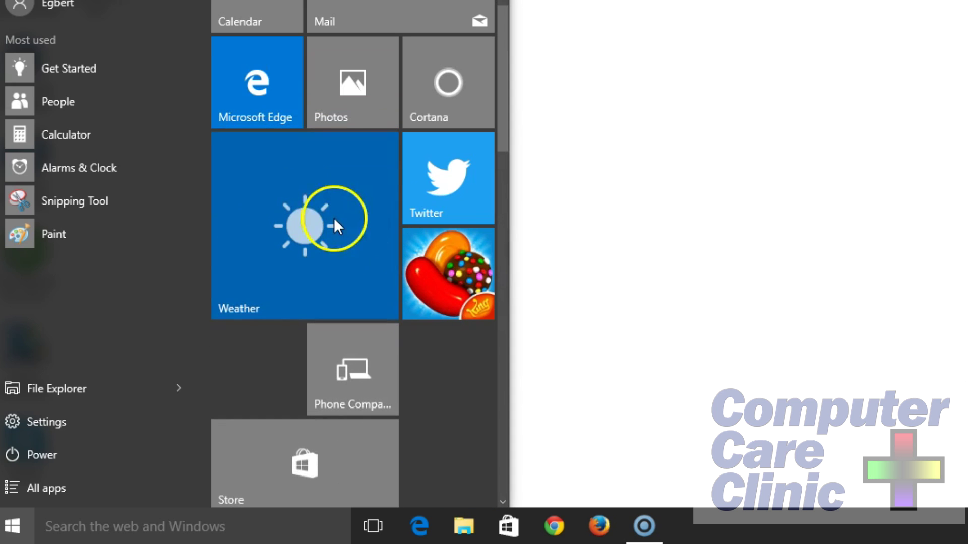
- Unpin Edge and Candy Crush, move Phone Companion beside Photos, and drag Weather to the desktop
right_click(260, 97)
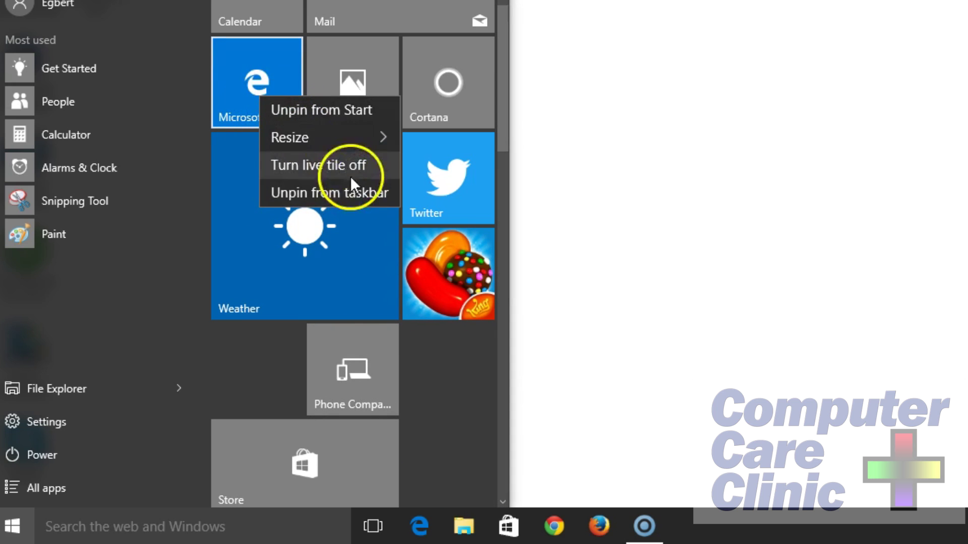
left_click(349, 115)
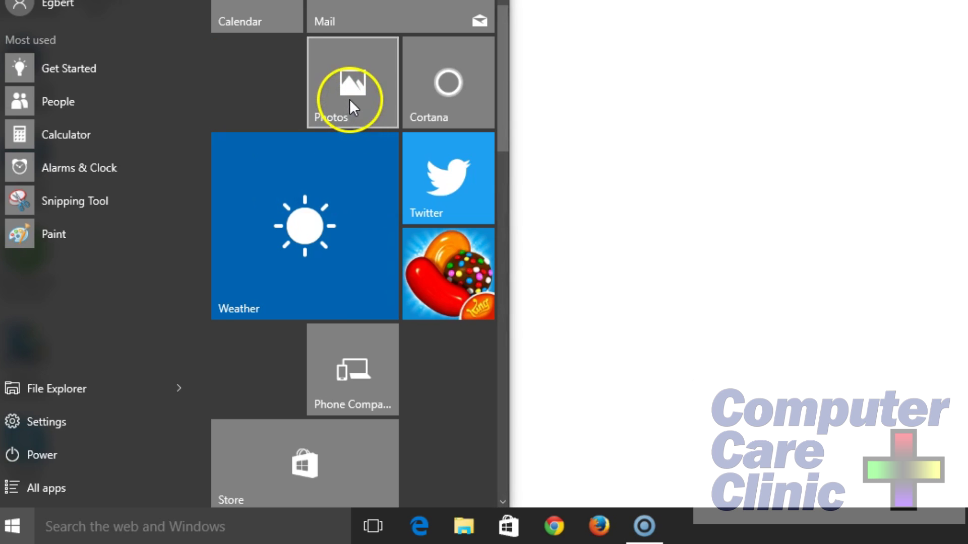
right_click(483, 279)
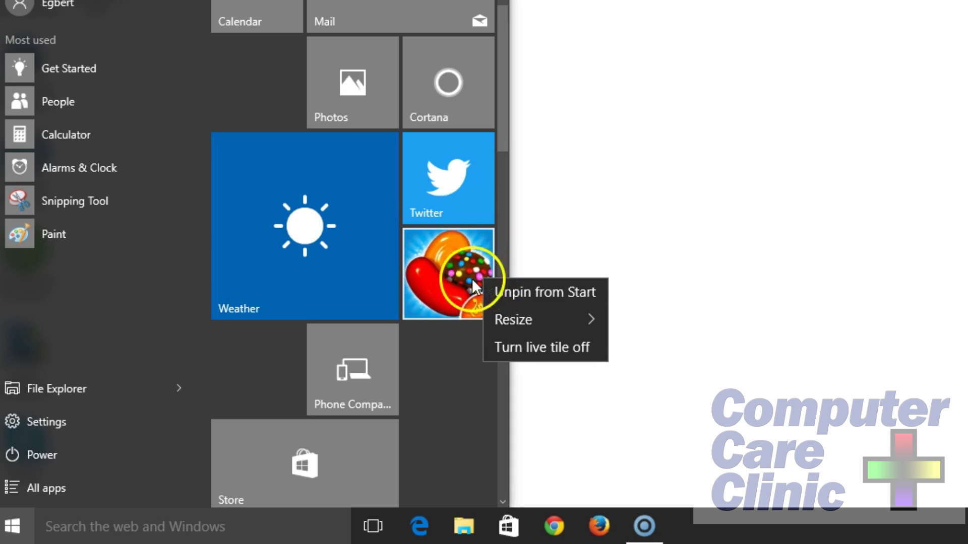
left_click(524, 291)
left_click_drag(382, 307, 271, 138)
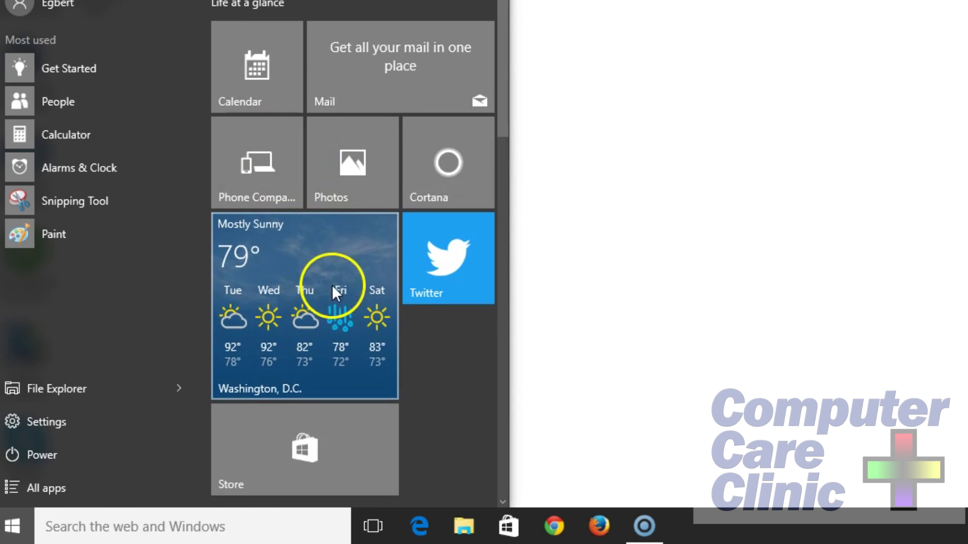
left_click_drag(273, 256, 654, 2)
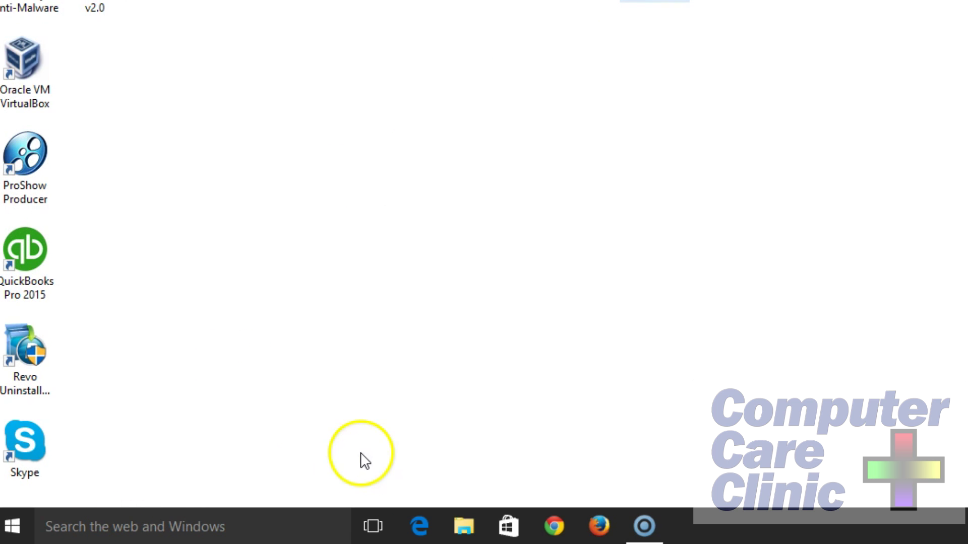
- Reopen Start, then dismiss it so the Weather shortcut stays visible on the desktop
key("super")
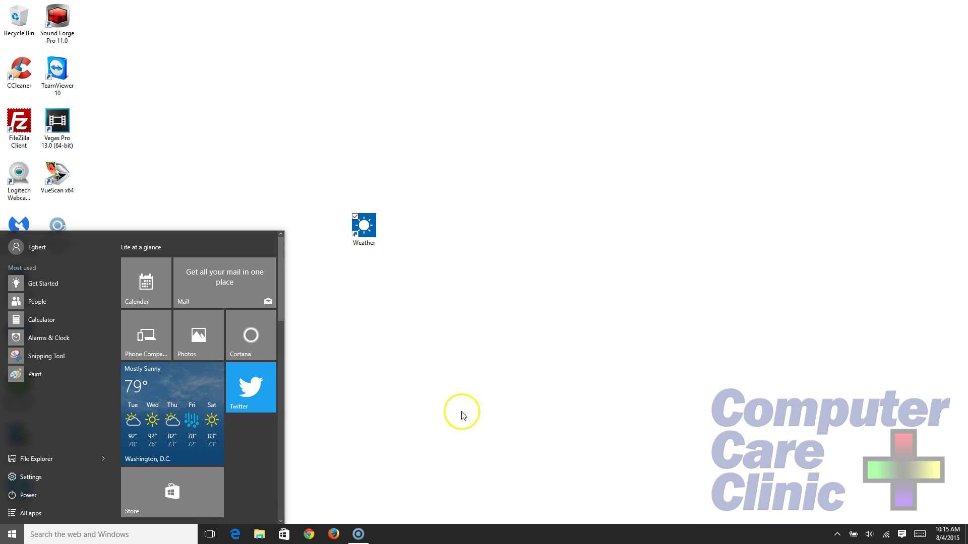
left_click(462, 414)
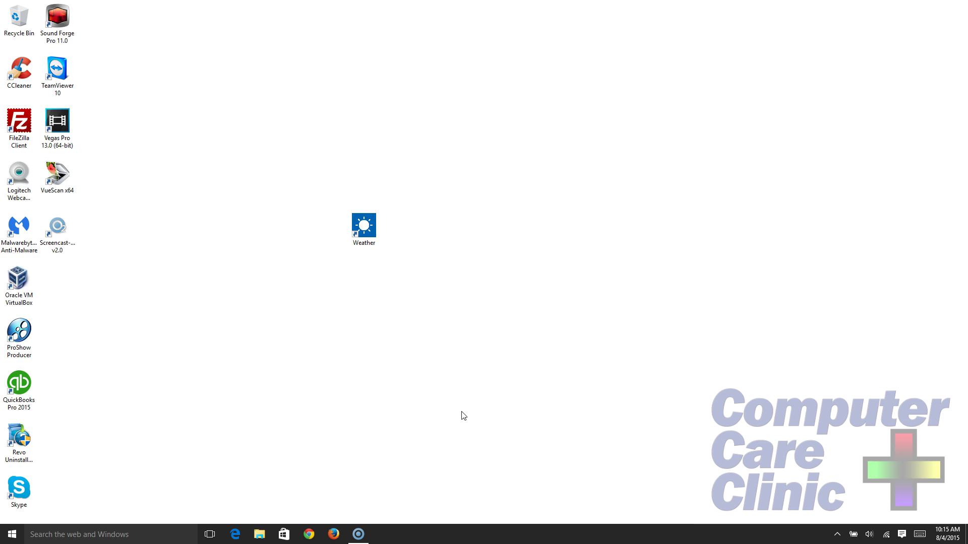
left_click(12, 536)
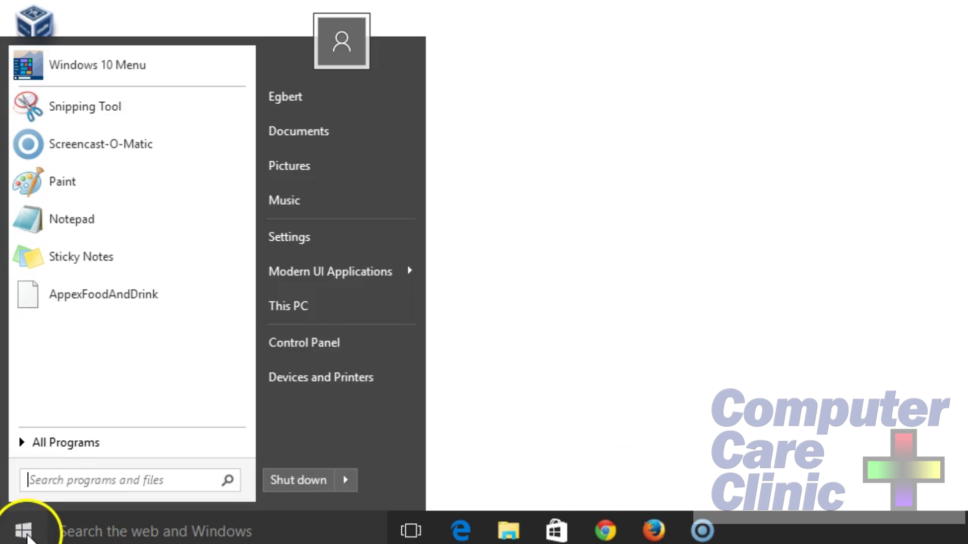
left_click(114, 440)
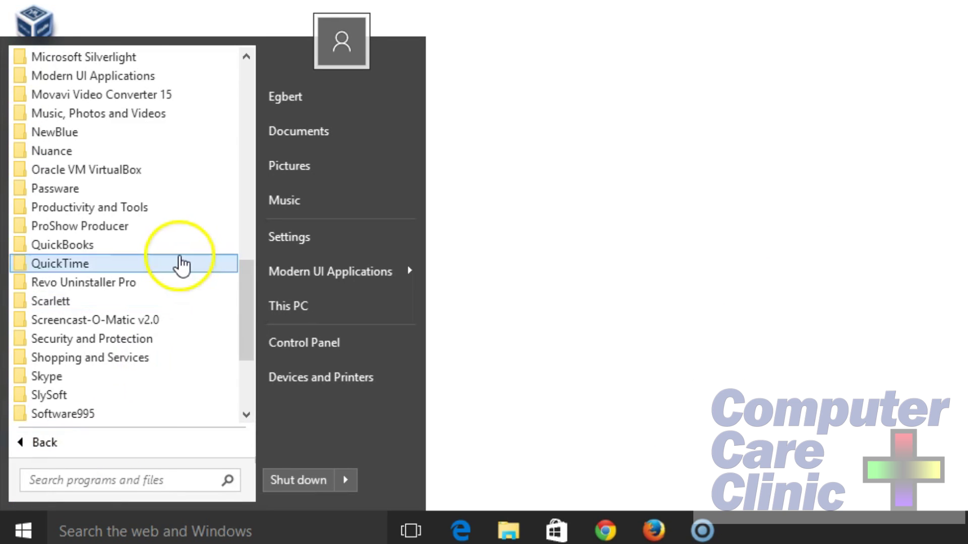
scroll(180, 265, "down", 3)
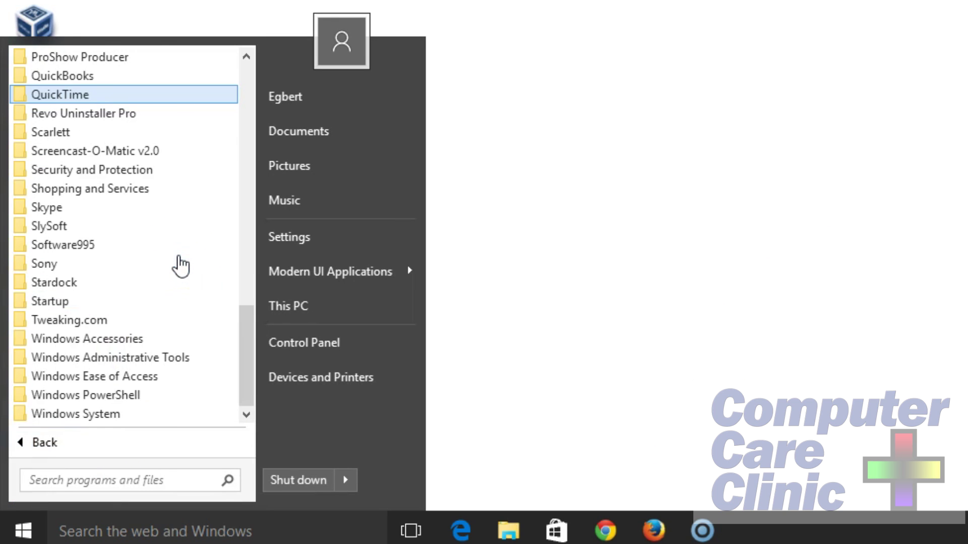
scroll(166, 283, "up", 4)
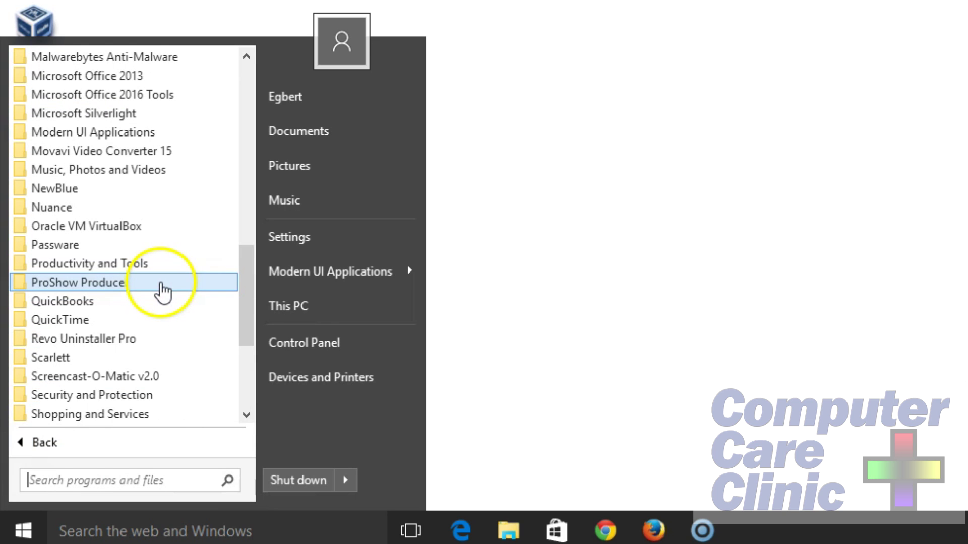
left_click(80, 446)
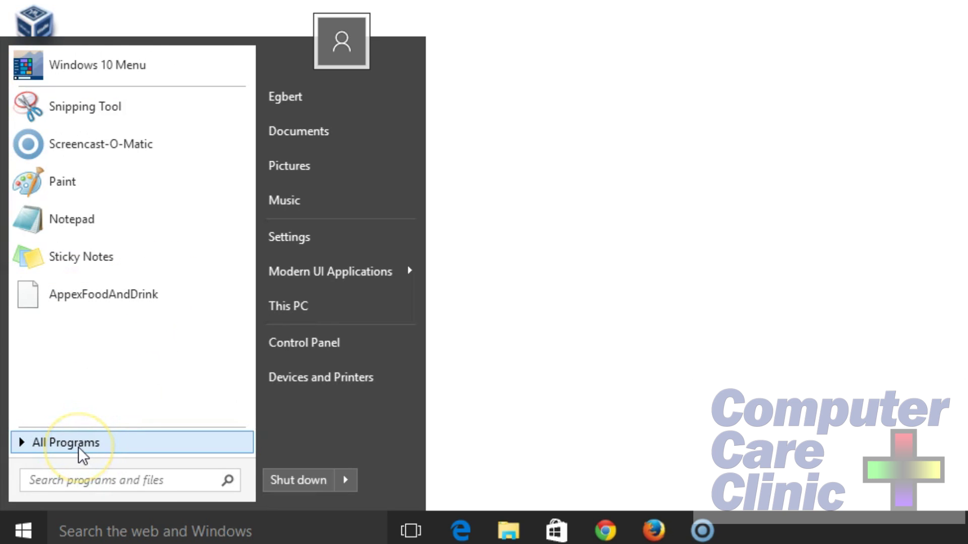
left_click(78, 443)
left_click(78, 443)
left_click(78, 443)
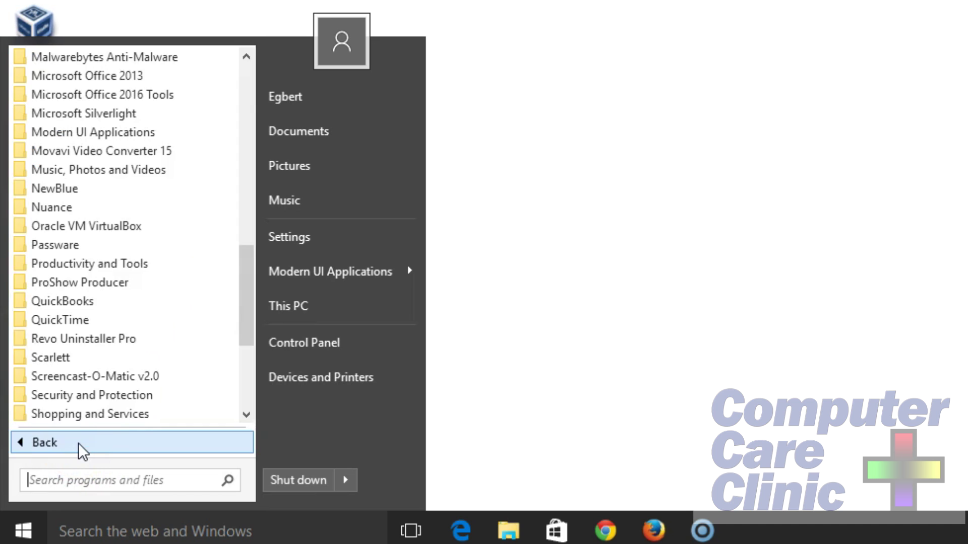
scroll(133, 270, "down", 4)
scroll(133, 272, "up", 9)
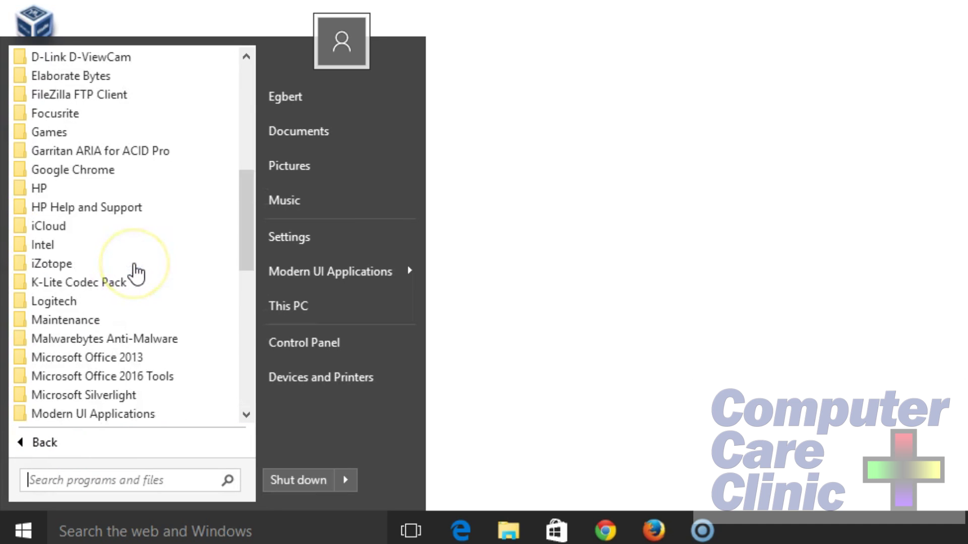
scroll(132, 275, "down", 5)
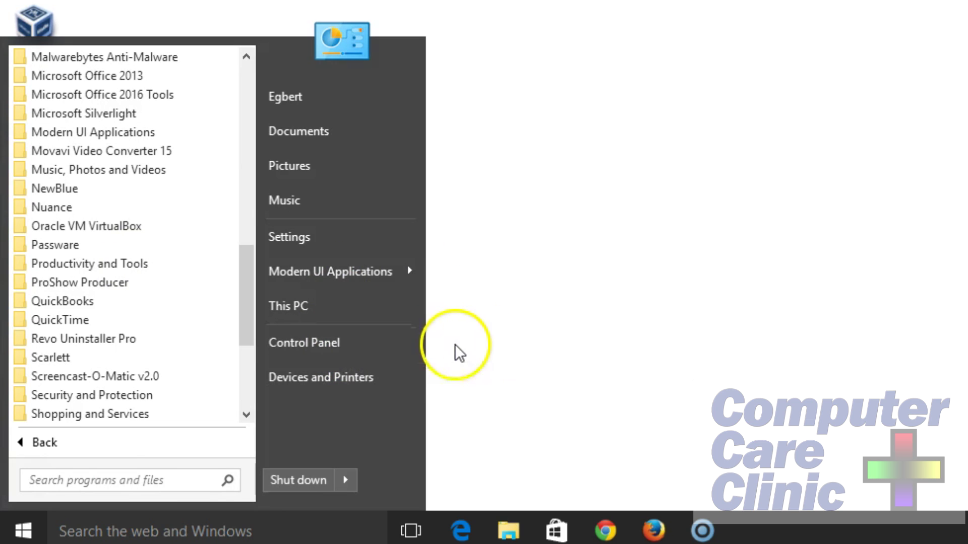
left_click(611, 305)
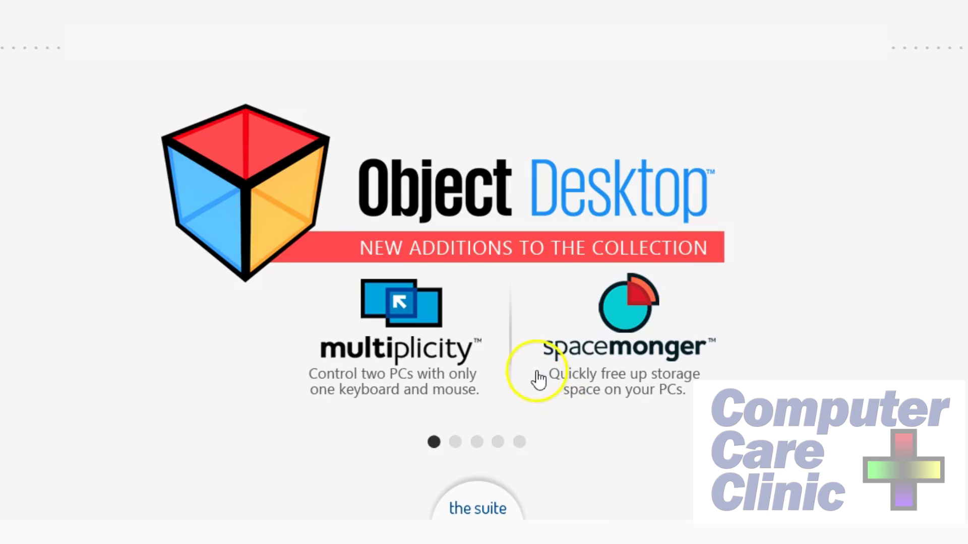
- Scroll through Stardock's customization apps page, then close Chrome to return to the desktop
scroll(535, 367, "down", 2)
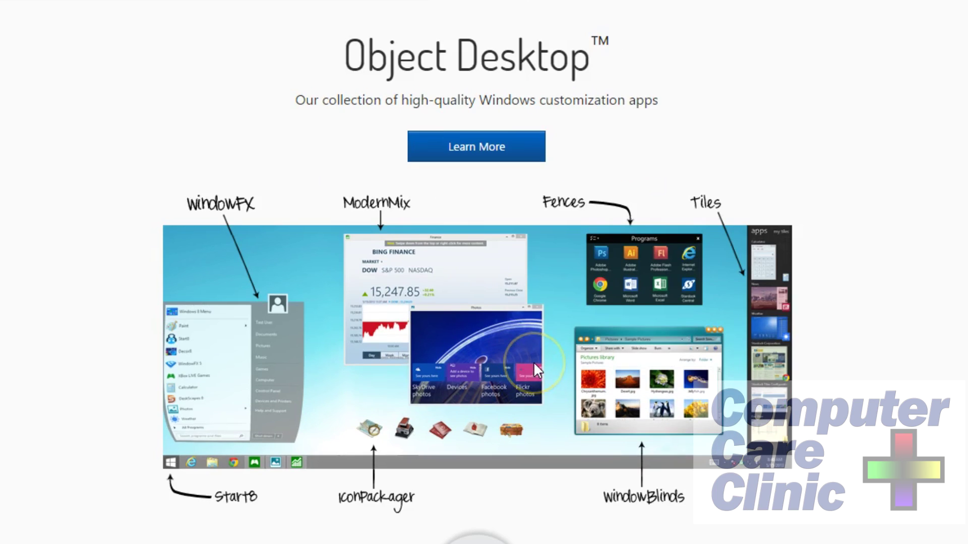
scroll(534, 364, "down", 8)
scroll(534, 365, "up", 5)
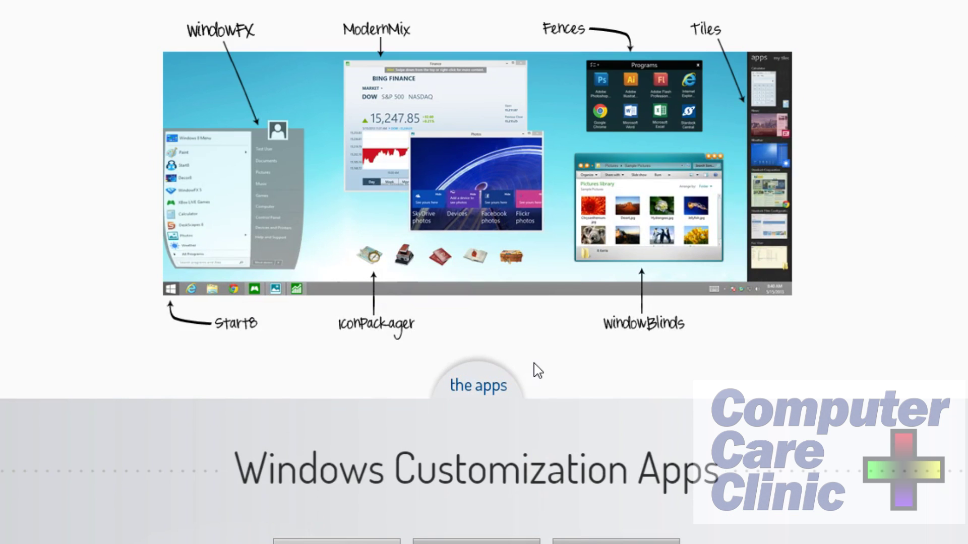
scroll(537, 370, "down", 8)
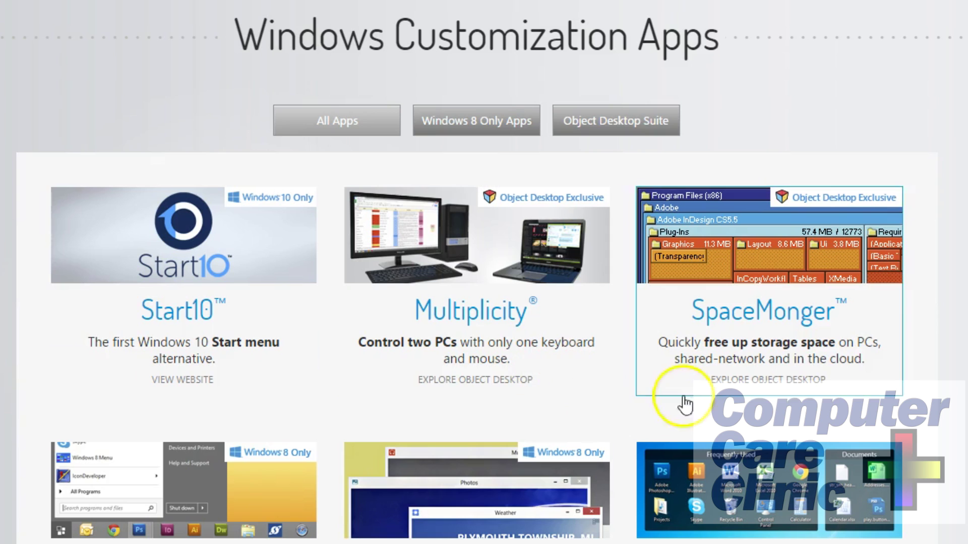
scroll(557, 298, "down", 2)
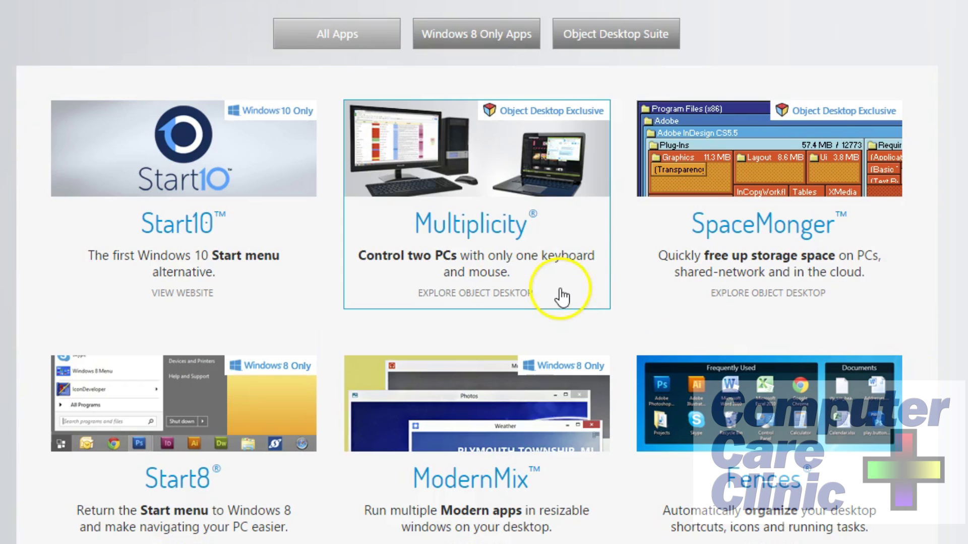
scroll(556, 303, "down", 5)
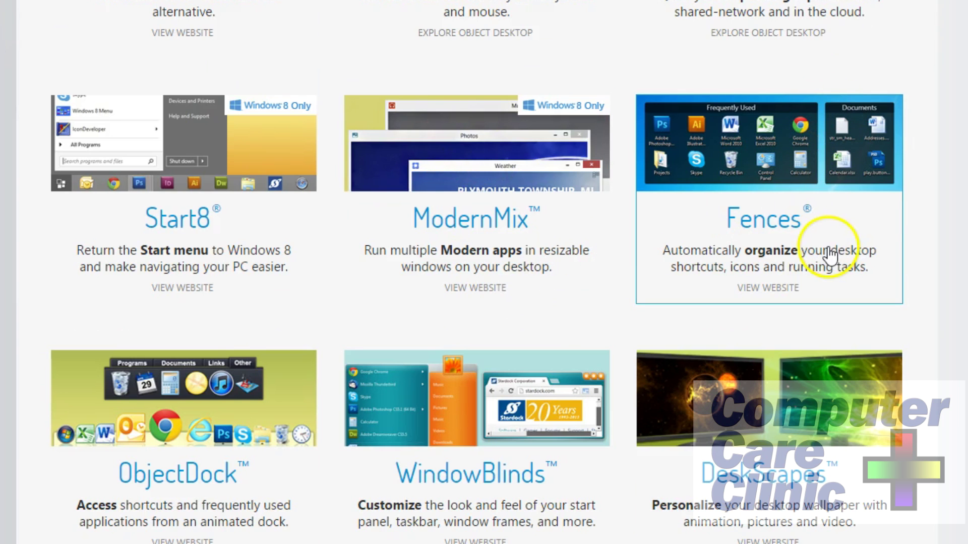
scroll(706, 268, "down", 5)
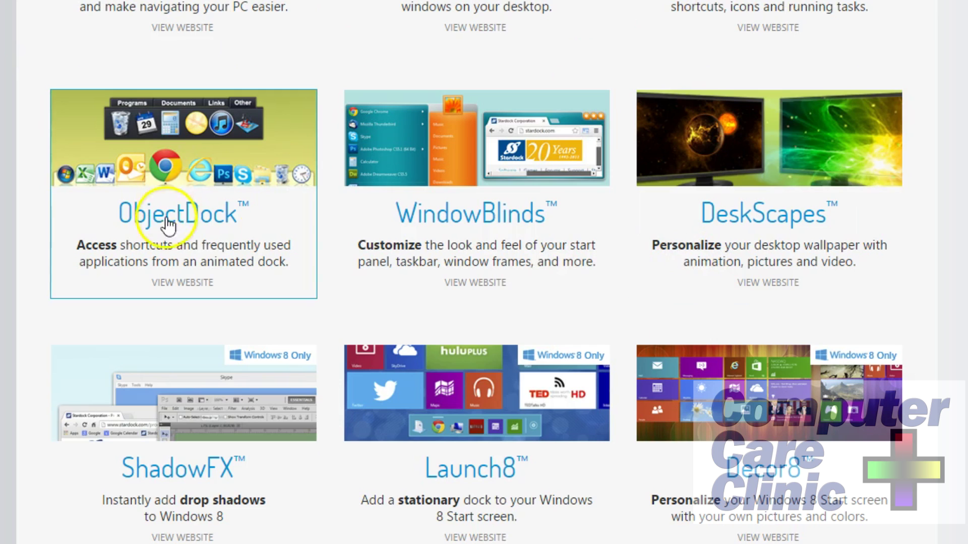
scroll(663, 267, "down", 3)
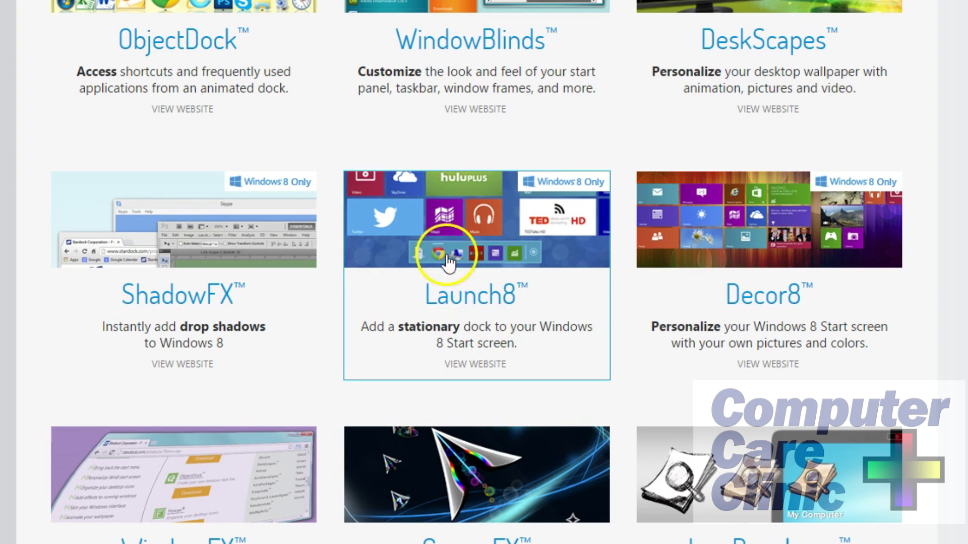
scroll(591, 342, "down", 3)
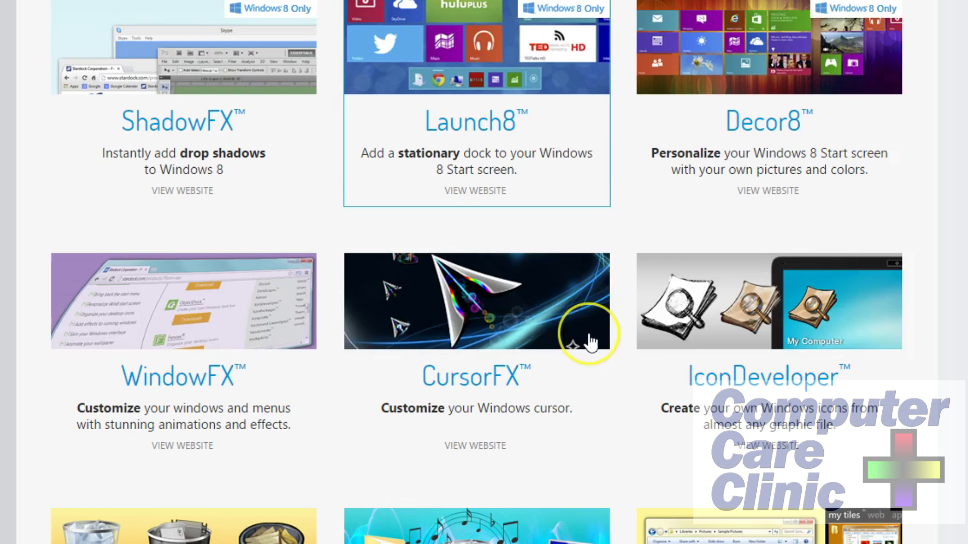
scroll(591, 343, "down", 2)
scroll(591, 343, "down", 3)
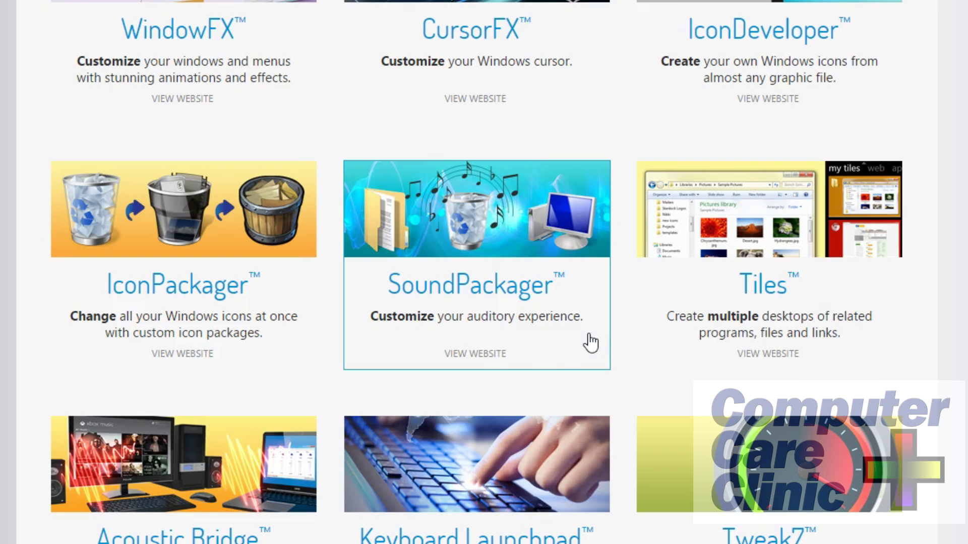
scroll(591, 342, "up", 2)
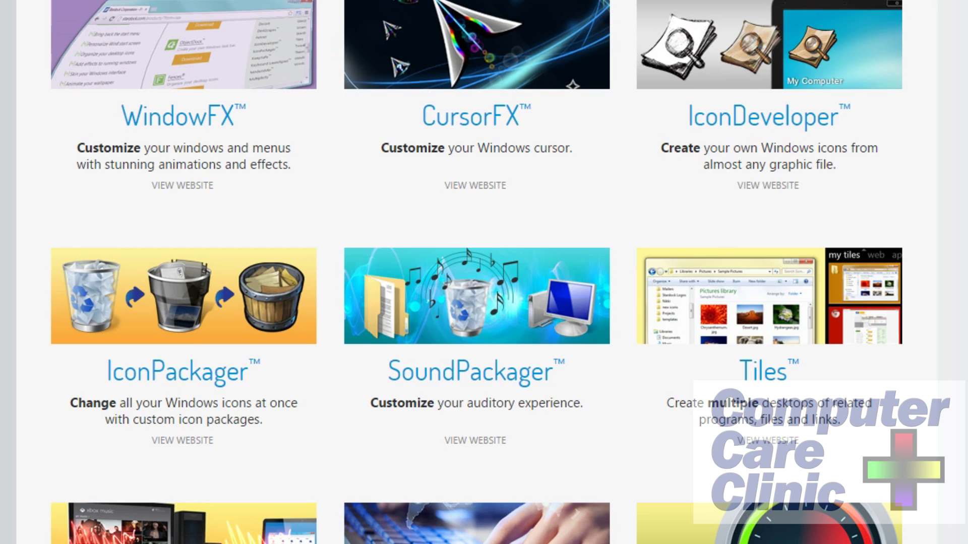
scroll(769, 233, "down", 3)
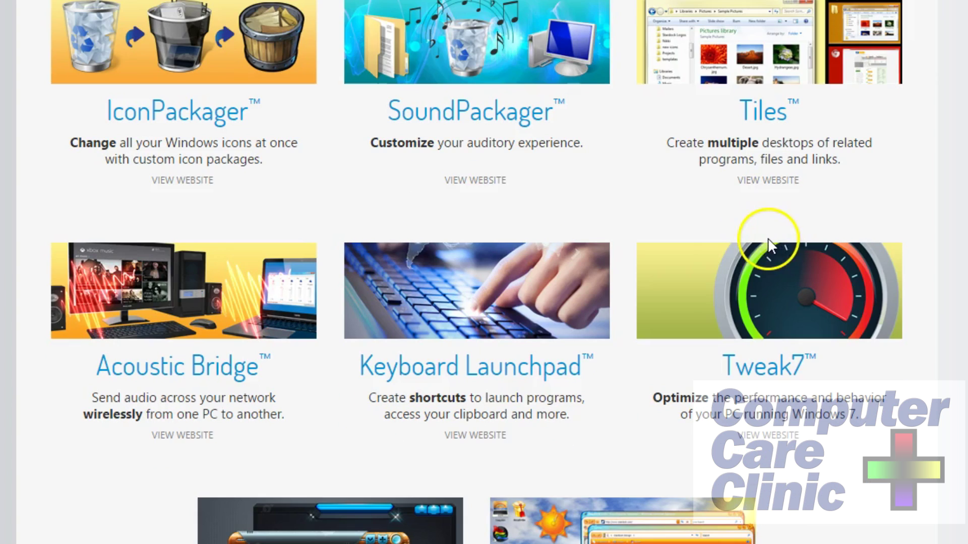
scroll(761, 247, "down", 1)
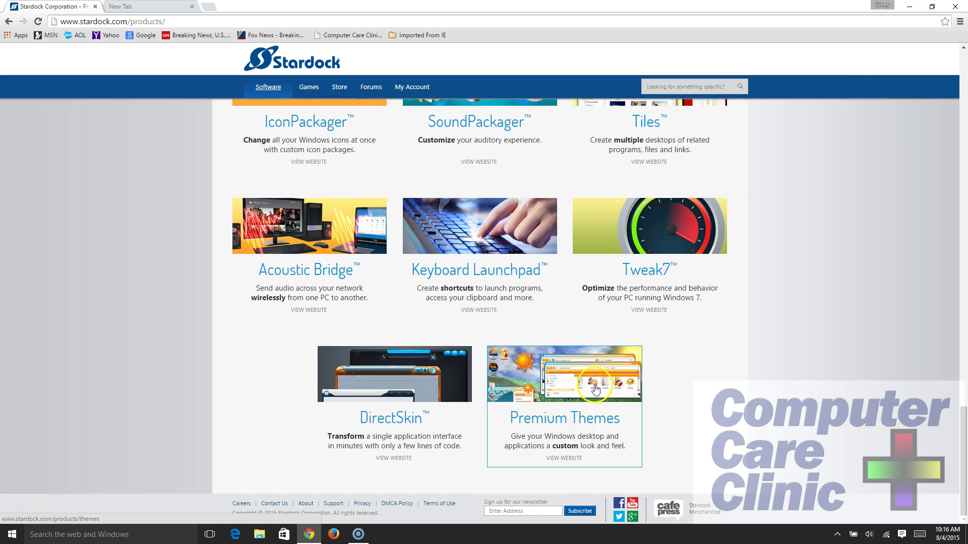
left_click(956, 7)
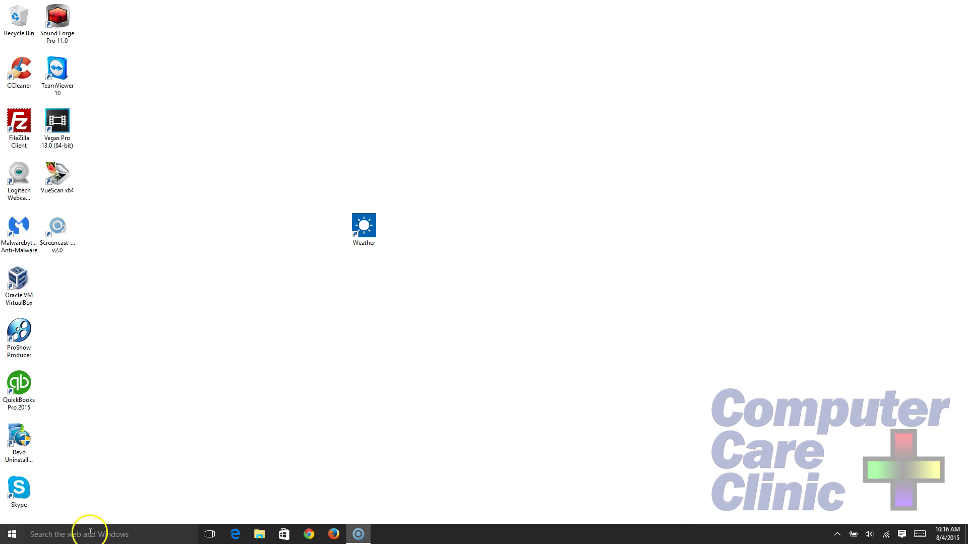
- Try the Start menu and the Win+X power-user menu a few times, dismissing each
left_click(14, 536)
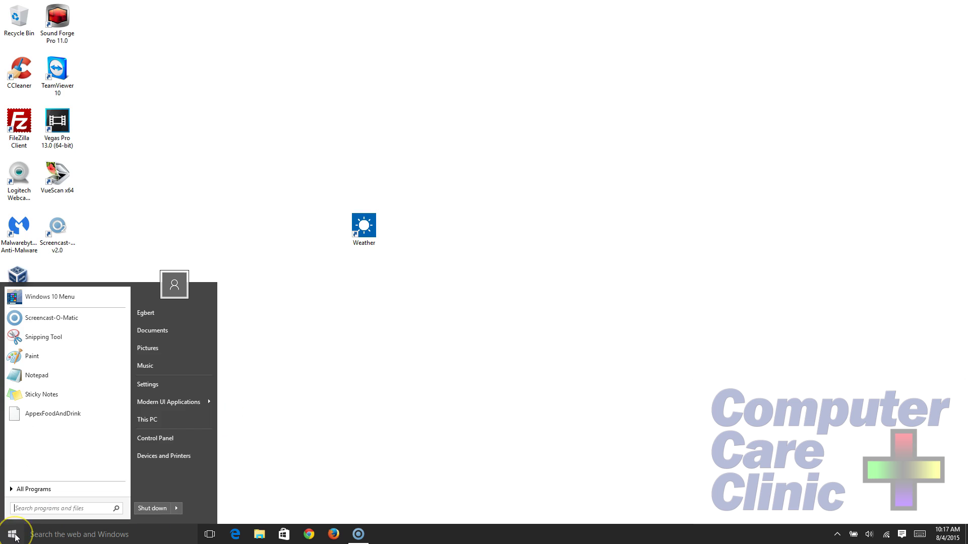
right_click(15, 537)
left_click(369, 486)
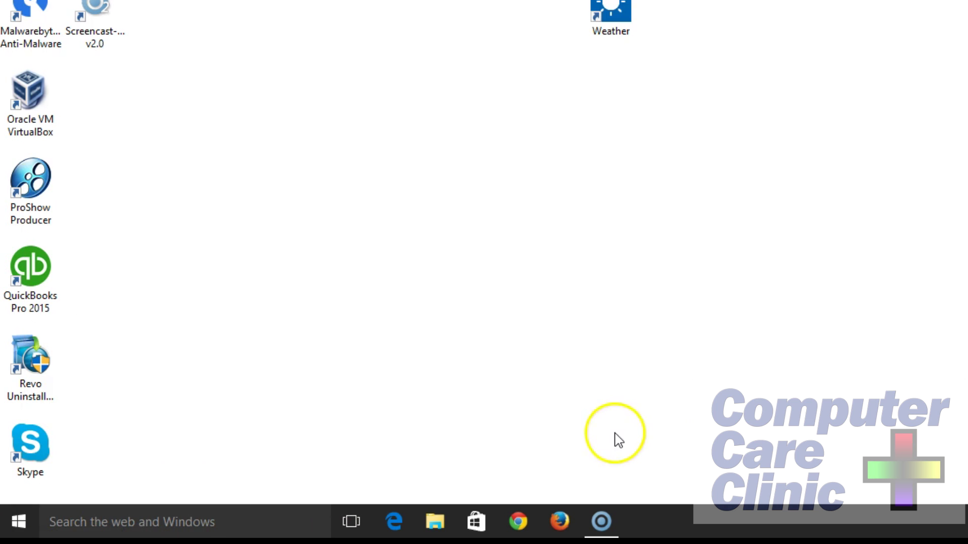
right_click(25, 522)
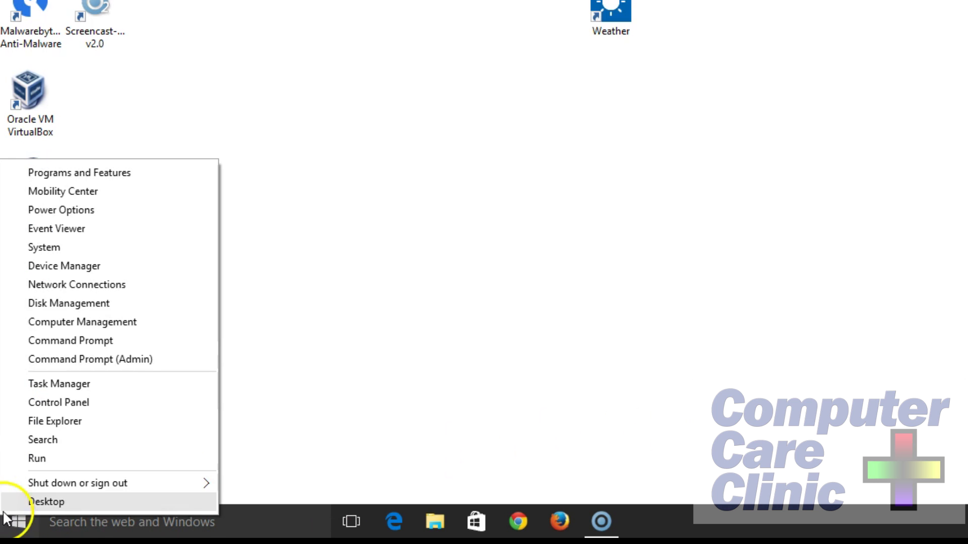
left_click(10, 522)
left_click(10, 521)
right_click(21, 528)
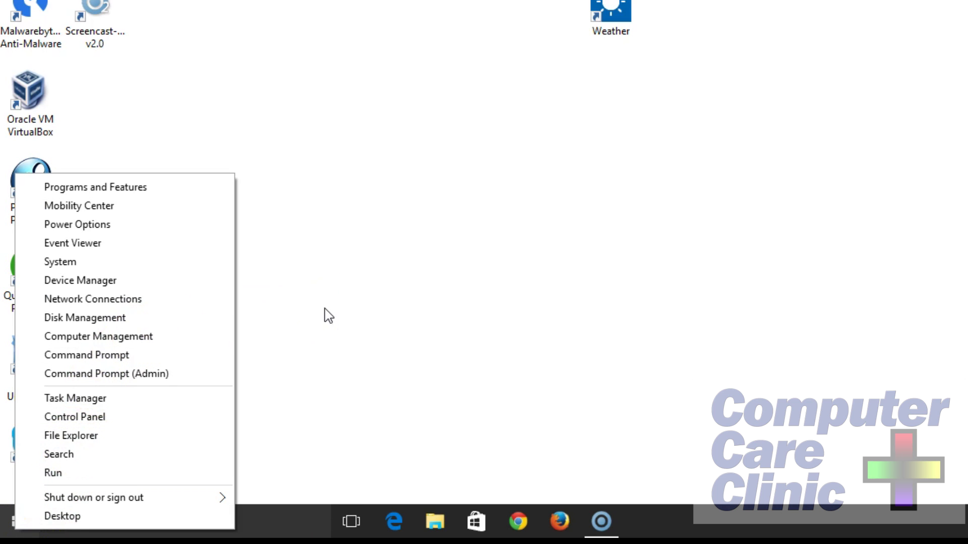
left_click(358, 301)
left_click(21, 522)
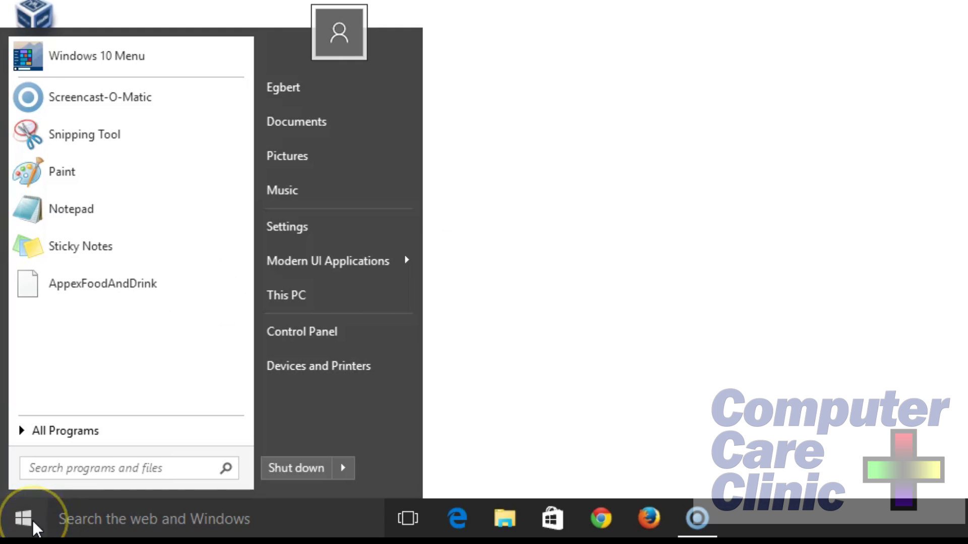
right_click(31, 521)
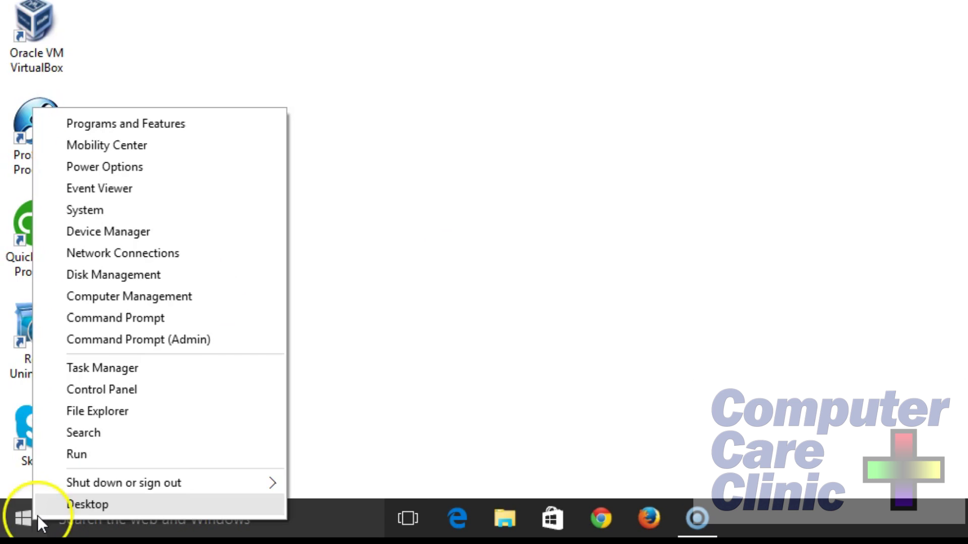
left_click(694, 277)
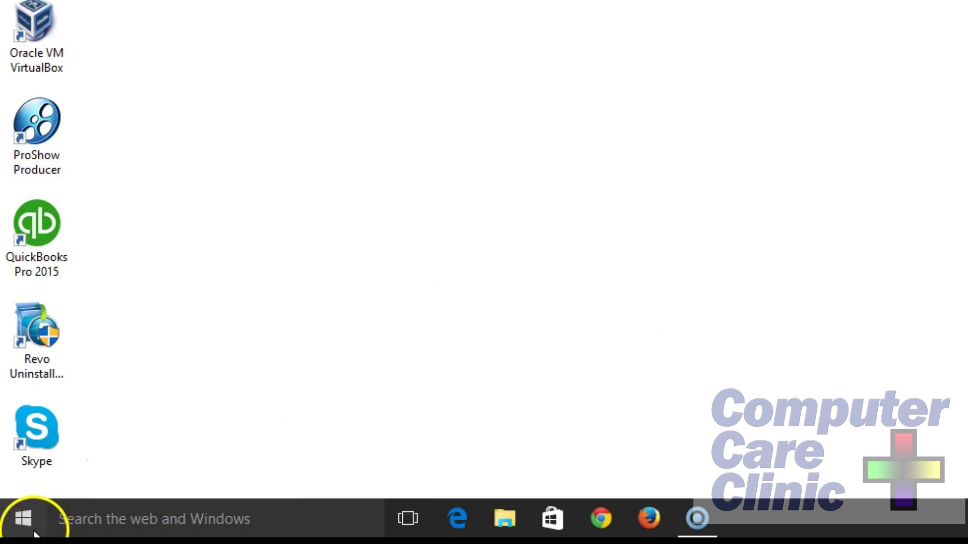
- Launch Start10 from All Programs > Stardock in the Start menu
left_click(22, 519)
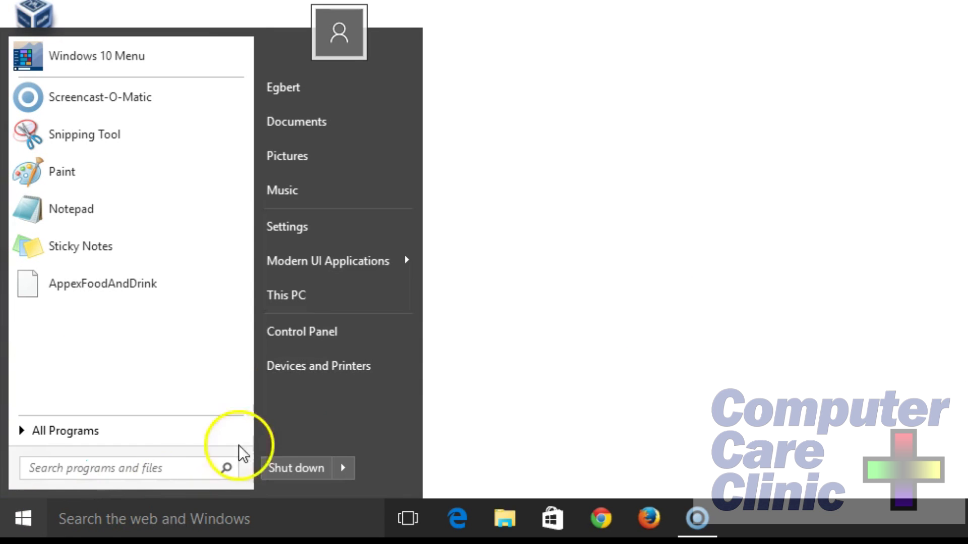
mouse_move(354, 276)
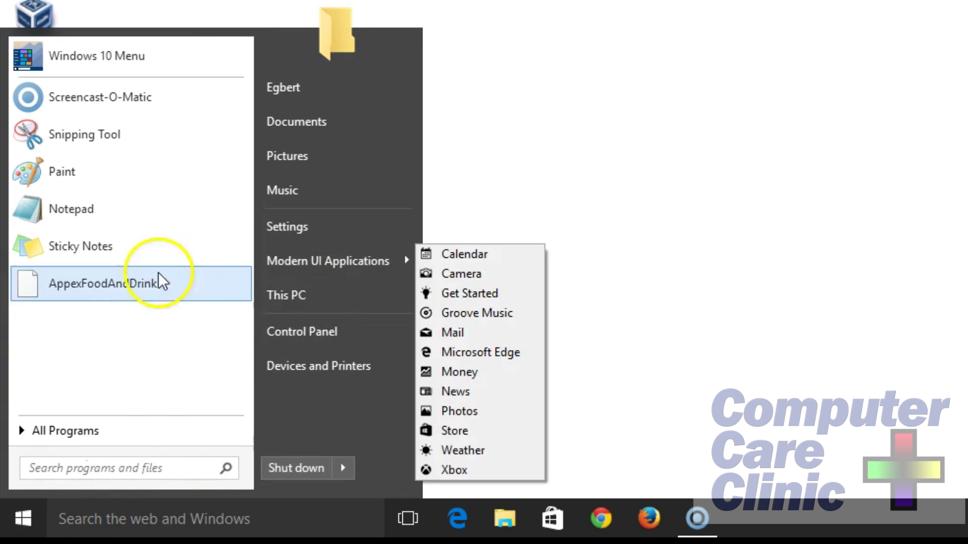
left_click(123, 431)
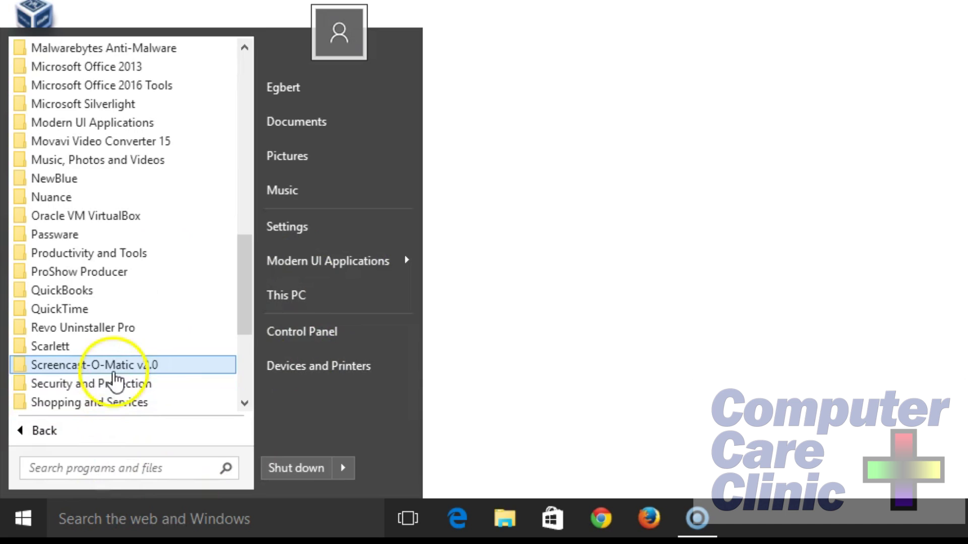
scroll(143, 375, "down", 3)
left_click(92, 333)
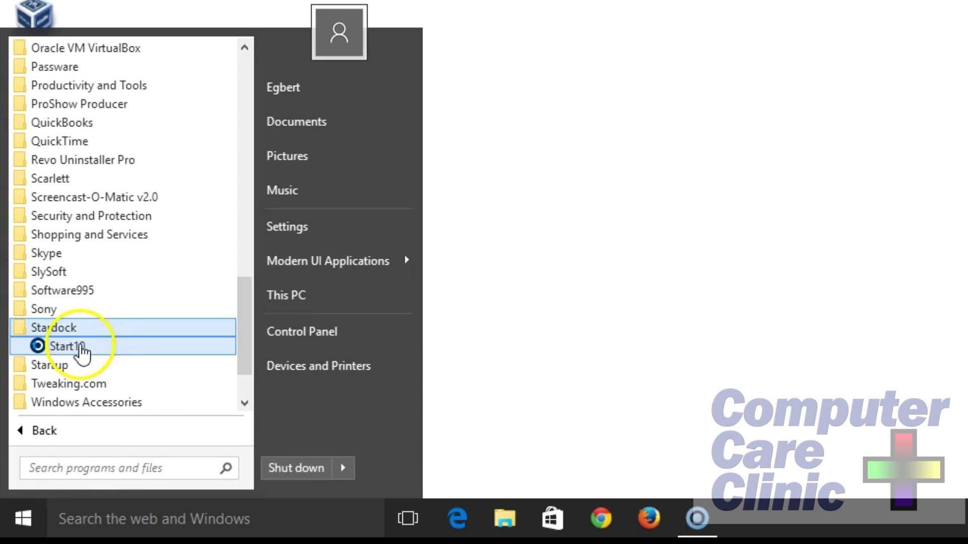
left_click(70, 346)
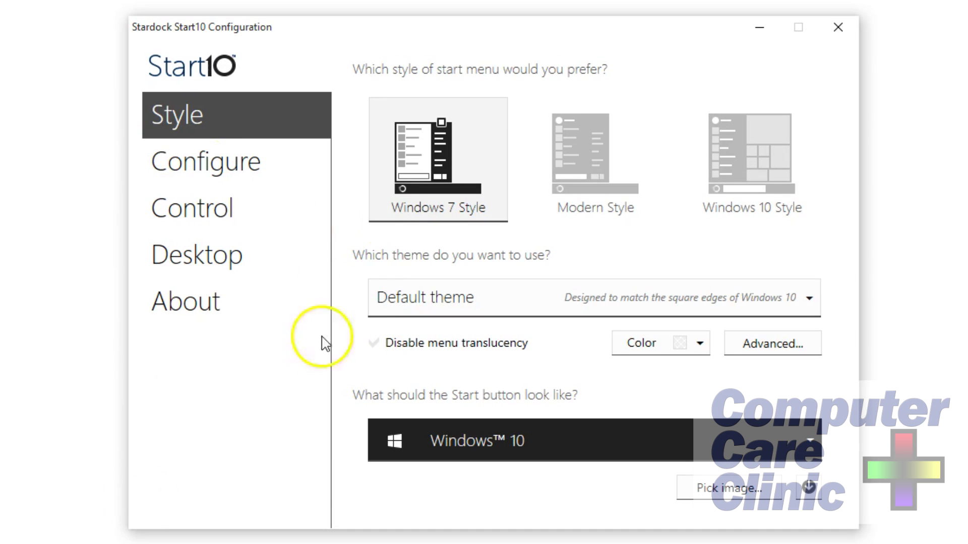
- Browse Start10's Configure, Control and Desktop pages, then return to the Style page
left_click(258, 179)
left_click(221, 220)
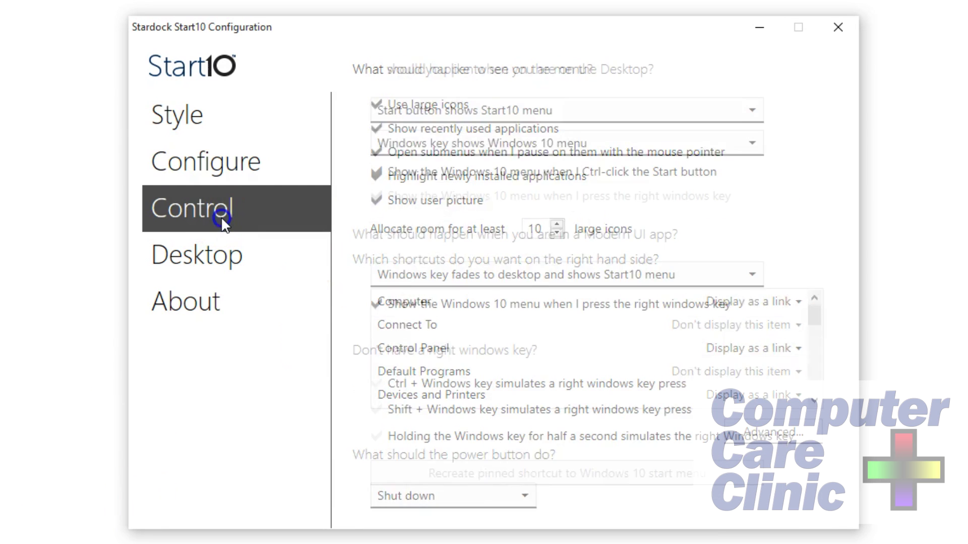
left_click(196, 264)
left_click(201, 174)
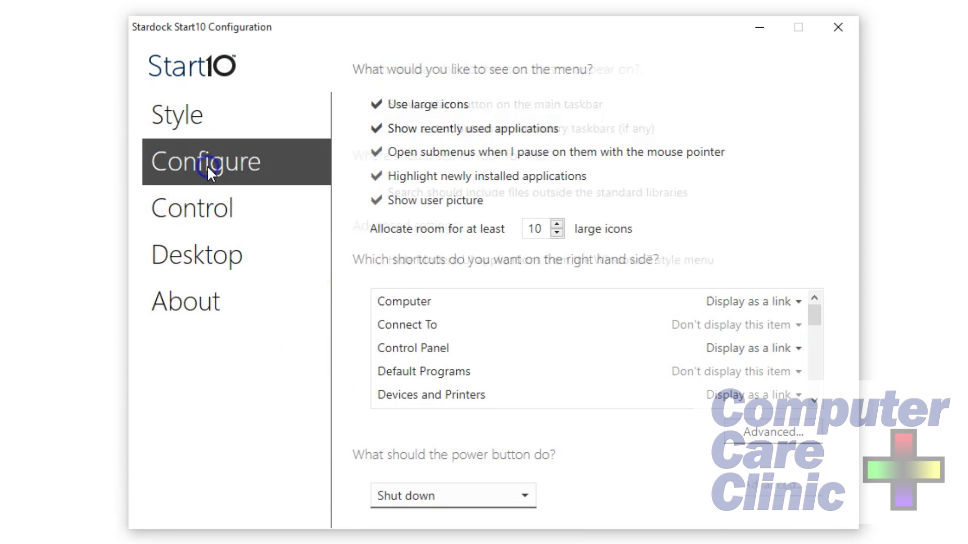
left_click(218, 111)
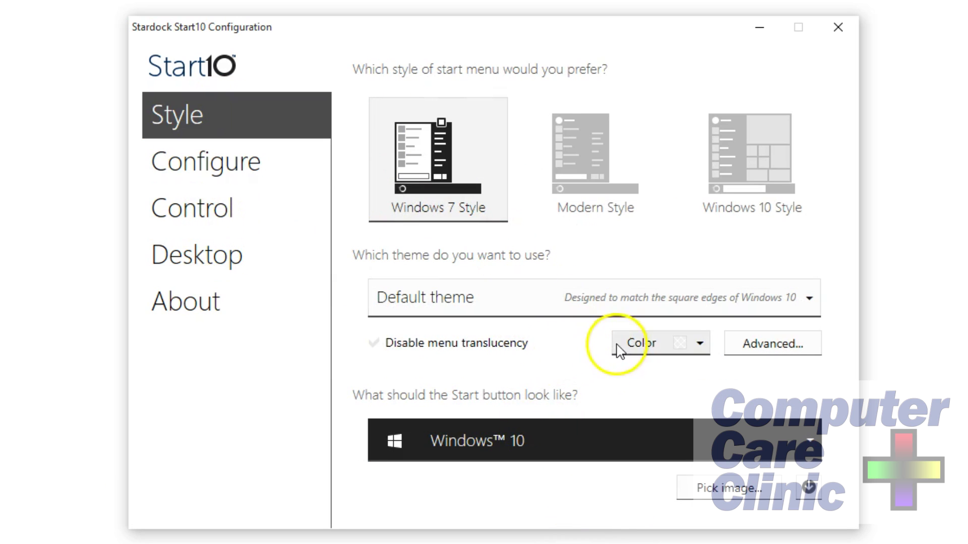
- Apply the Rounded Windows 7 theme with a dark maroon custom colour
left_click(673, 303)
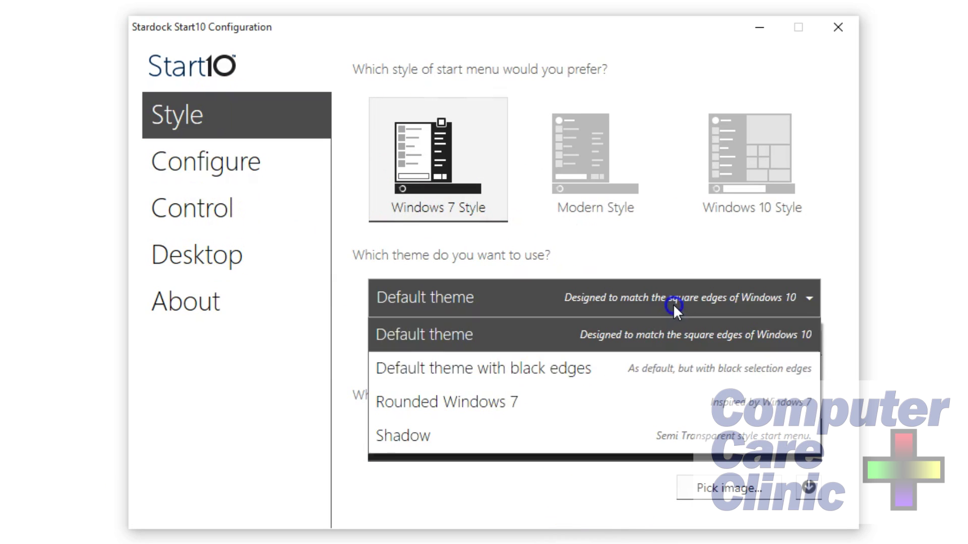
left_click(500, 399)
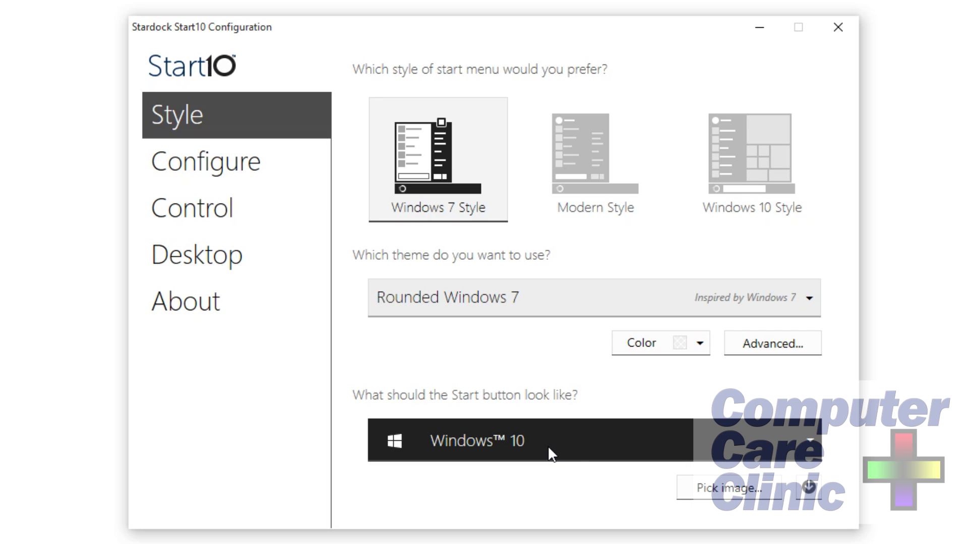
left_click(673, 344)
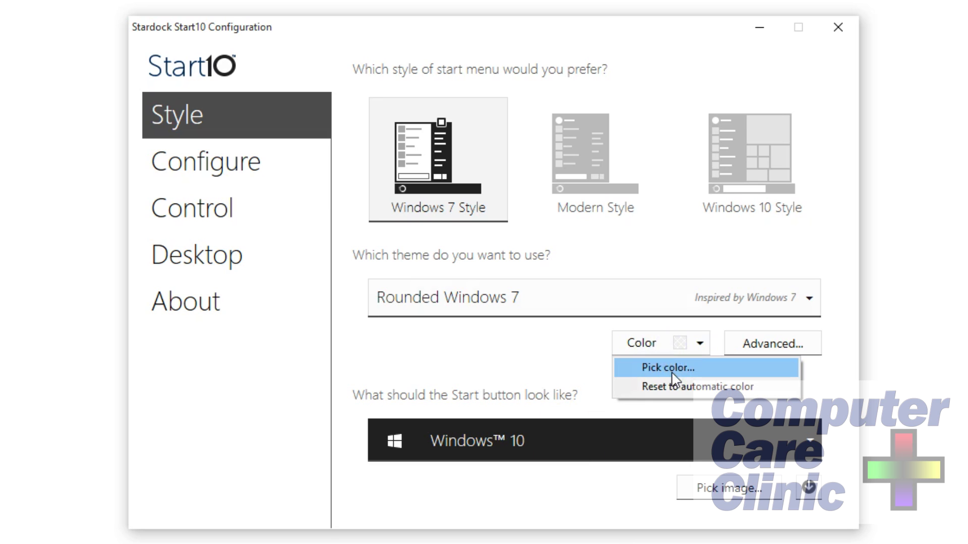
left_click(673, 378)
left_click(452, 221)
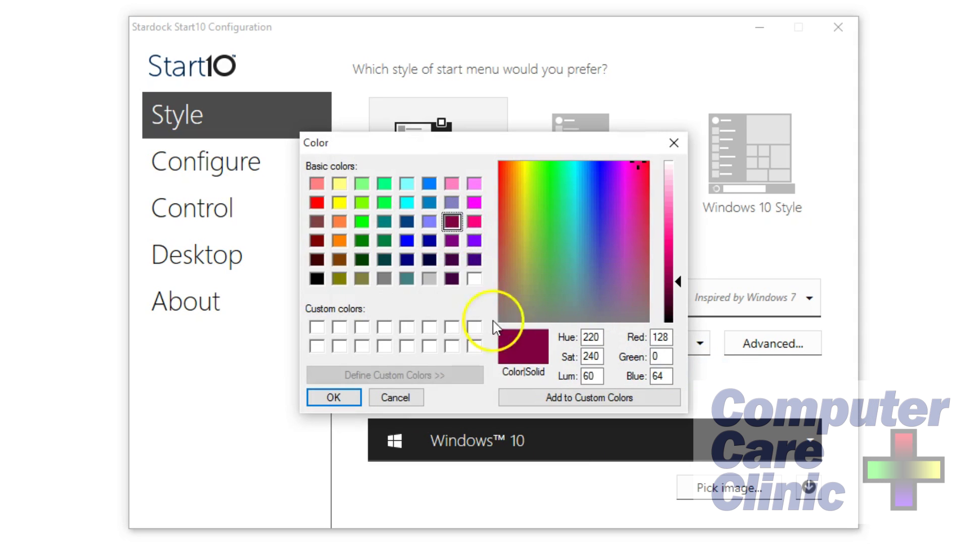
left_click(328, 397)
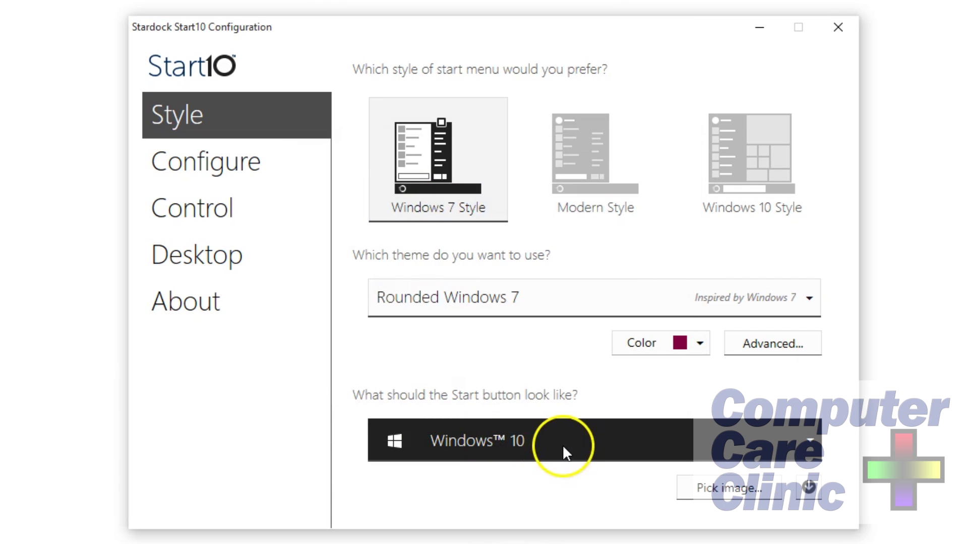
- Select Bigxpstart as the Start button image for a green XP-style button
left_click(707, 437)
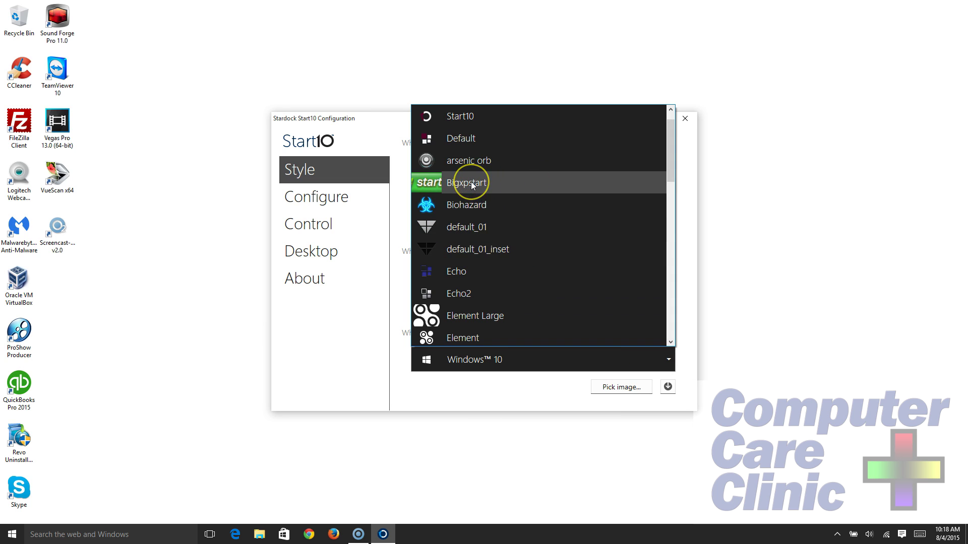
scroll(533, 255, "down", 5)
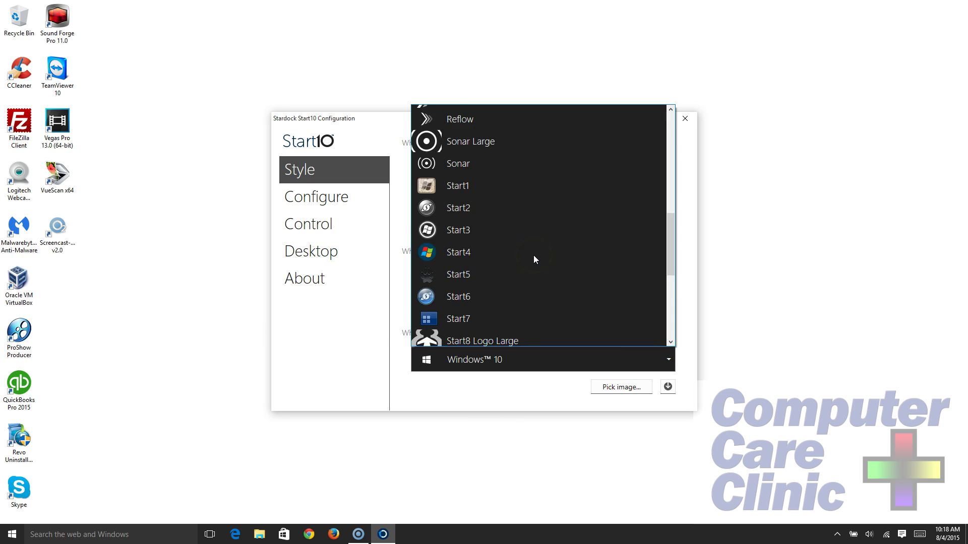
scroll(533, 255, "up", 5)
scroll(533, 255, "up", 1)
left_click(501, 213)
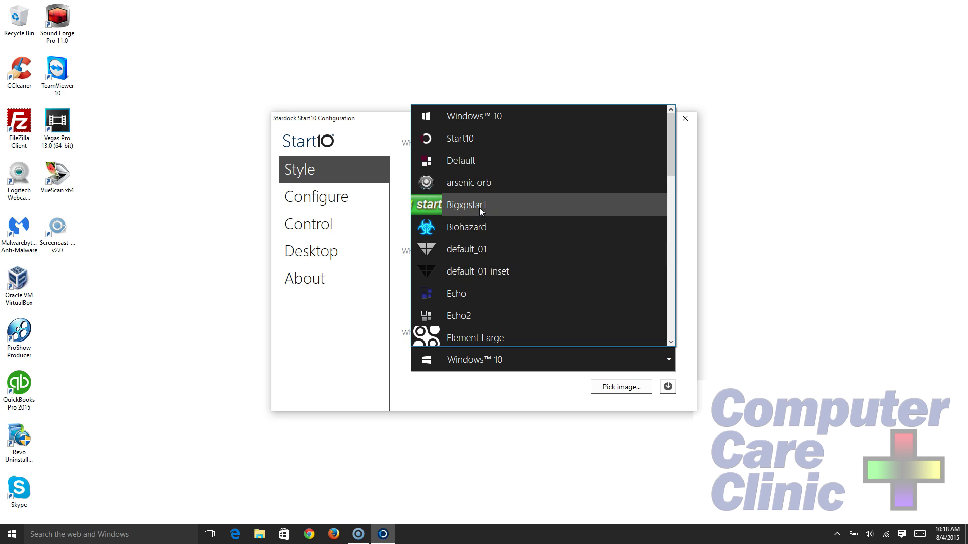
left_click(481, 206)
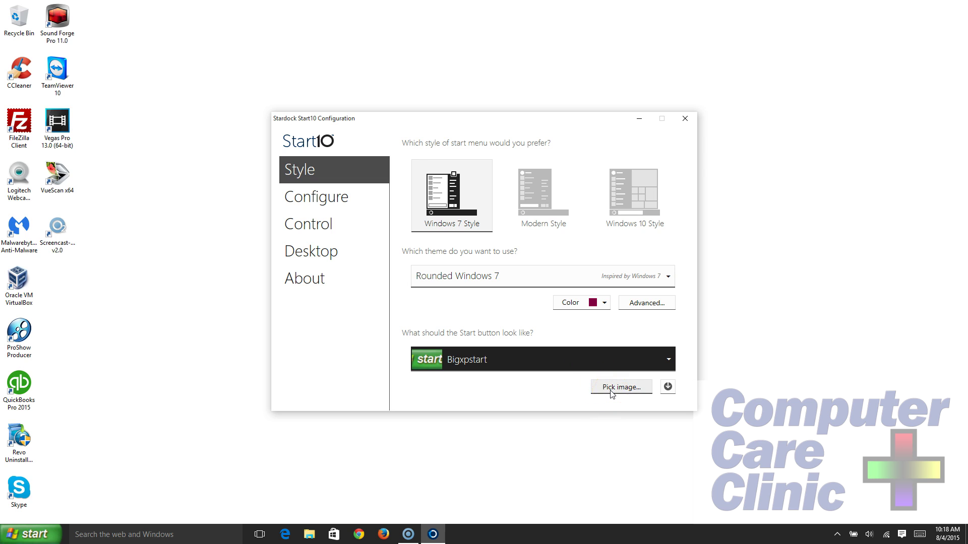
- Close Start10, then open and close the maroon Start menu several times via the green button
left_click(683, 119)
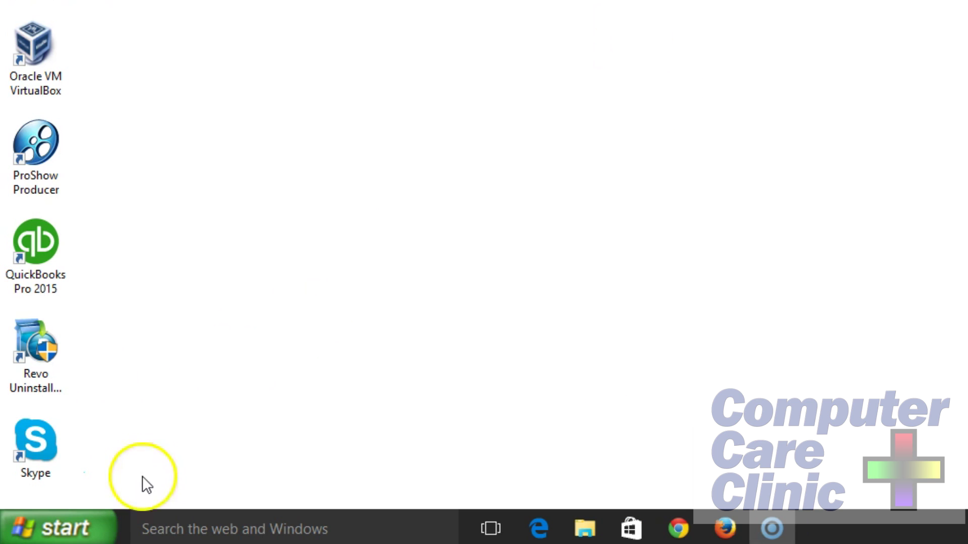
left_click(80, 541)
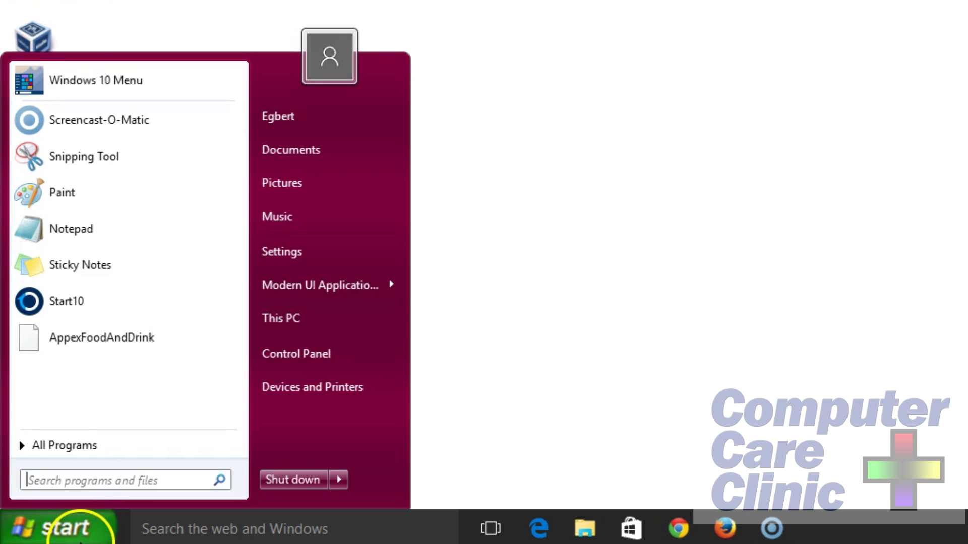
left_click(80, 541)
left_click(80, 541)
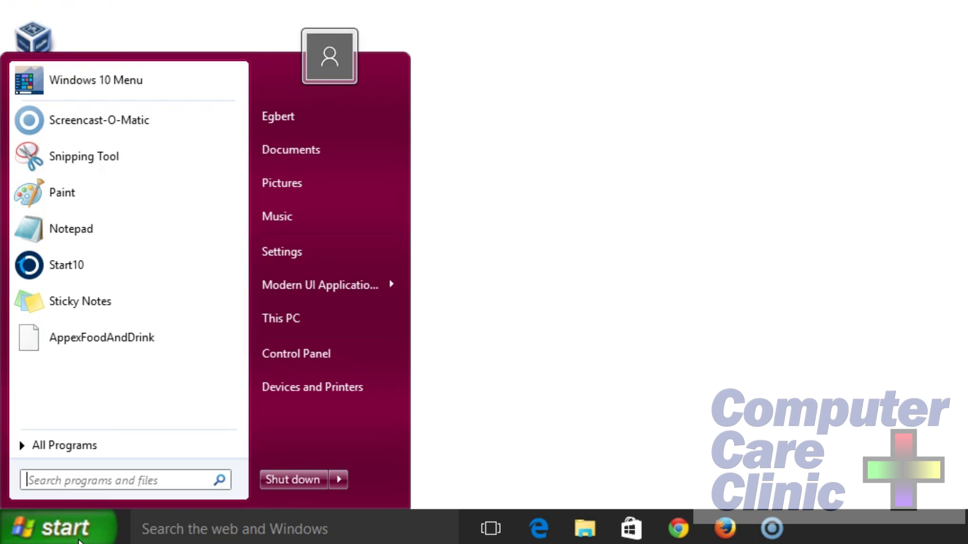
left_click(80, 541)
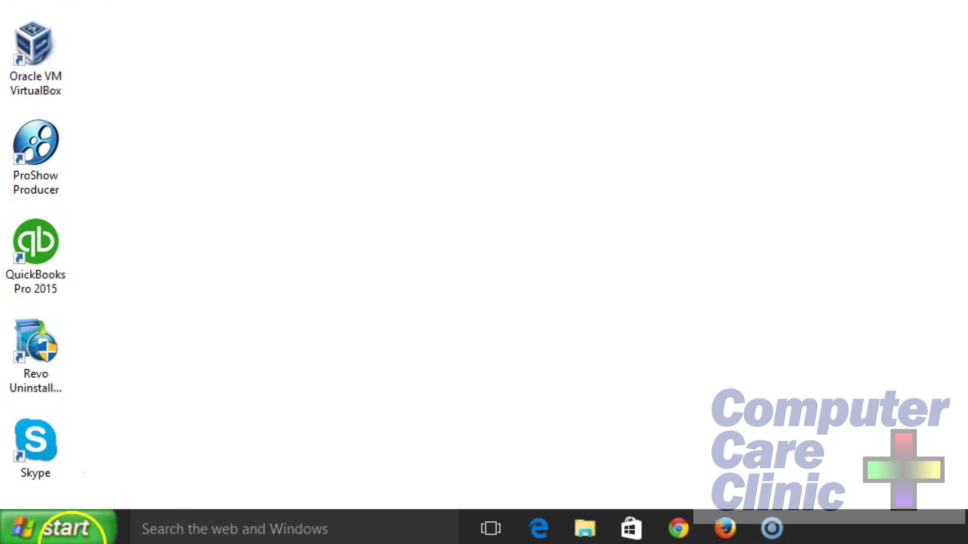
left_click(78, 540)
left_click(76, 541)
left_click(73, 541)
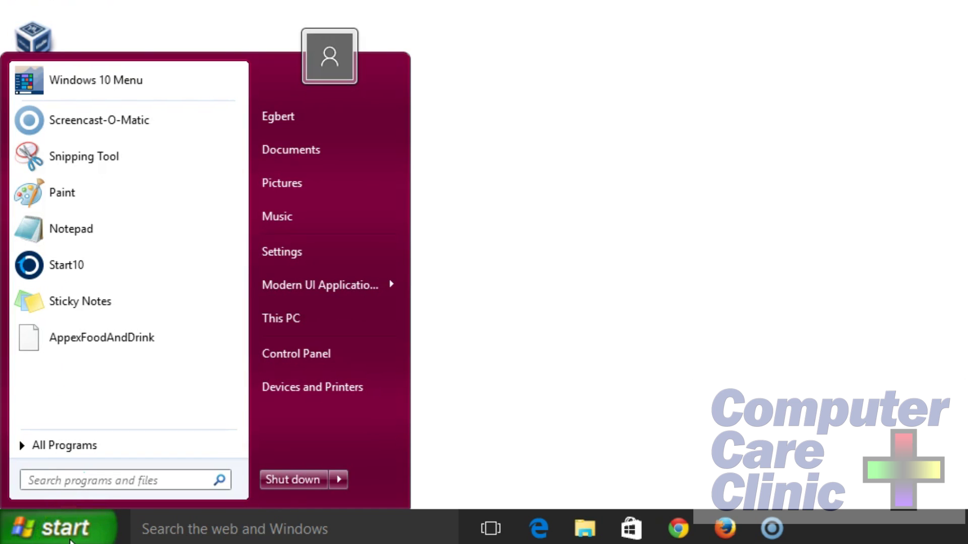
left_click(678, 331)
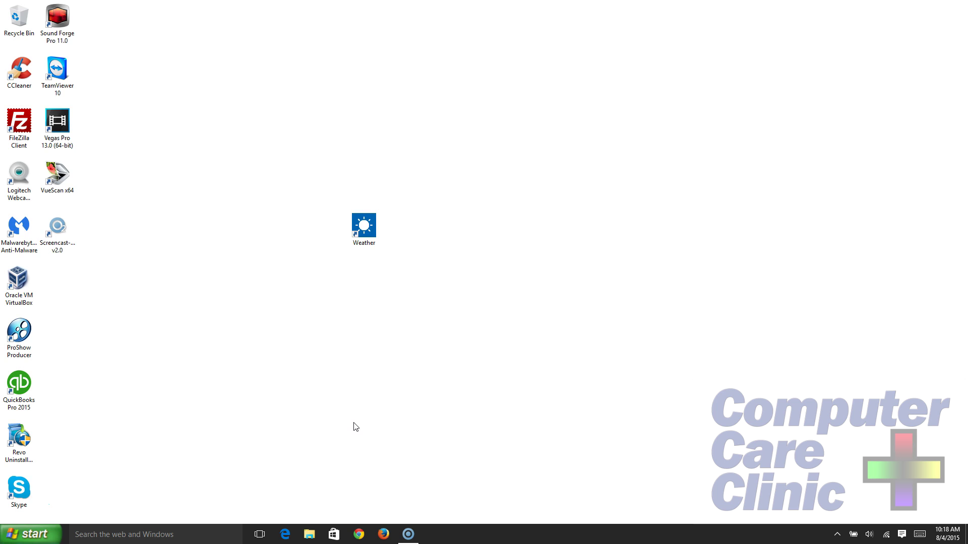
- Open Control Panel from the Start menu and drag its window toward the screen centre
left_click(31, 534)
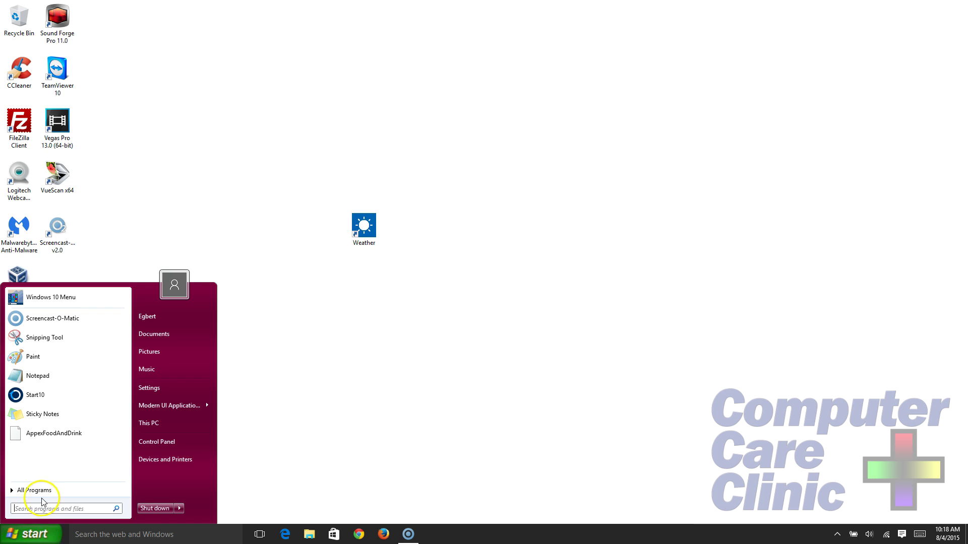
left_click(174, 442)
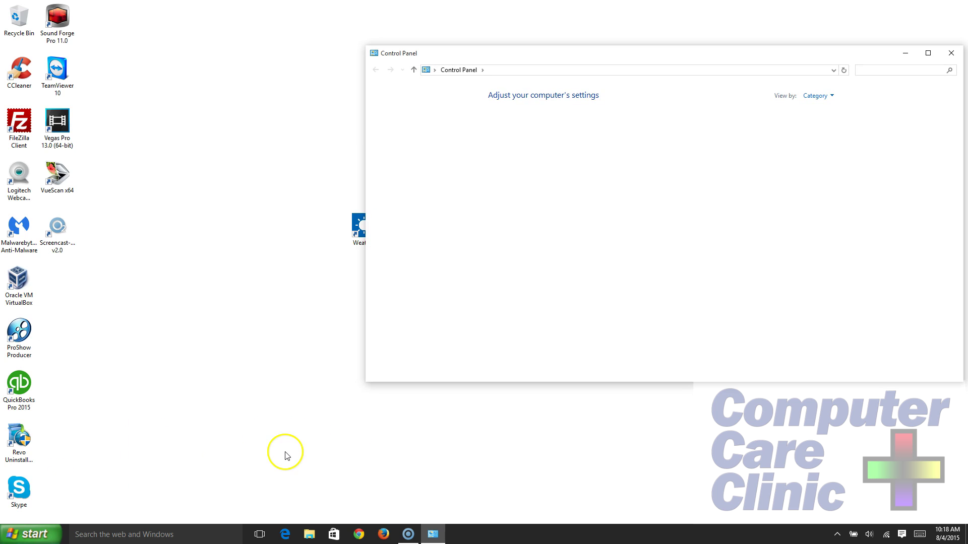
left_click_drag(521, 52, 332, 83)
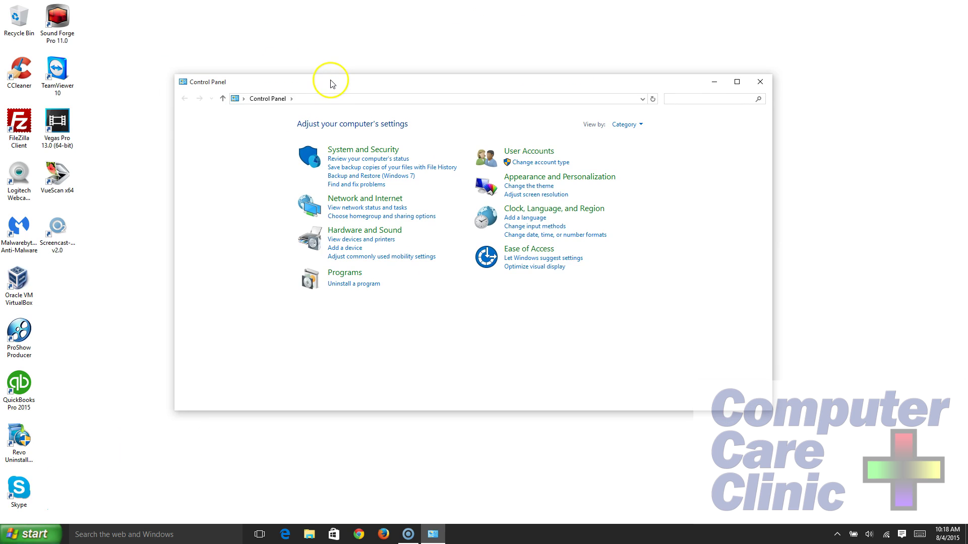